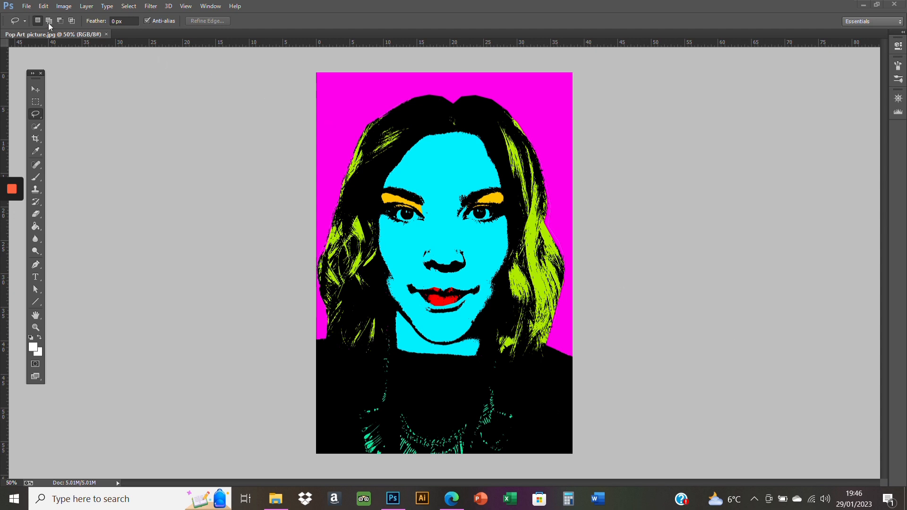
# - Open the portrait photo Picture.jpg in its own document
pyautogui.click(27, 6)
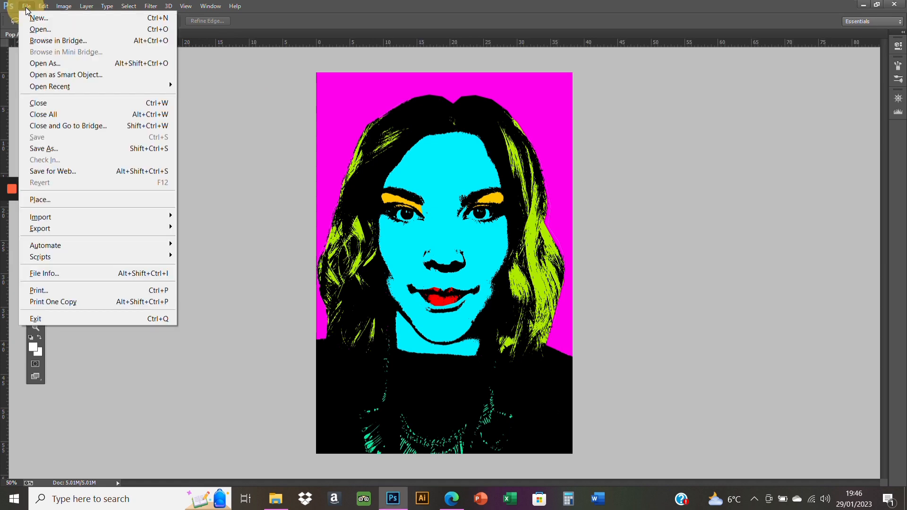
pyautogui.click(33, 29)
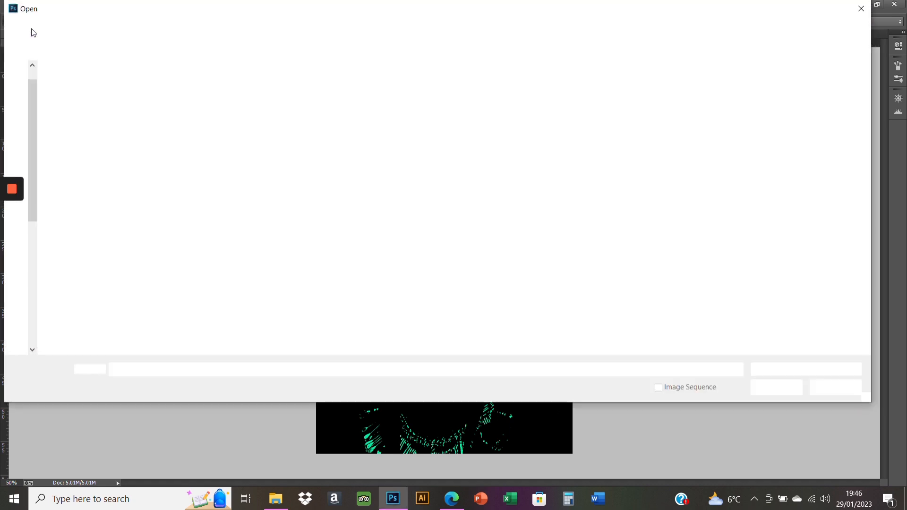
pyautogui.doubleClick(80, 89)
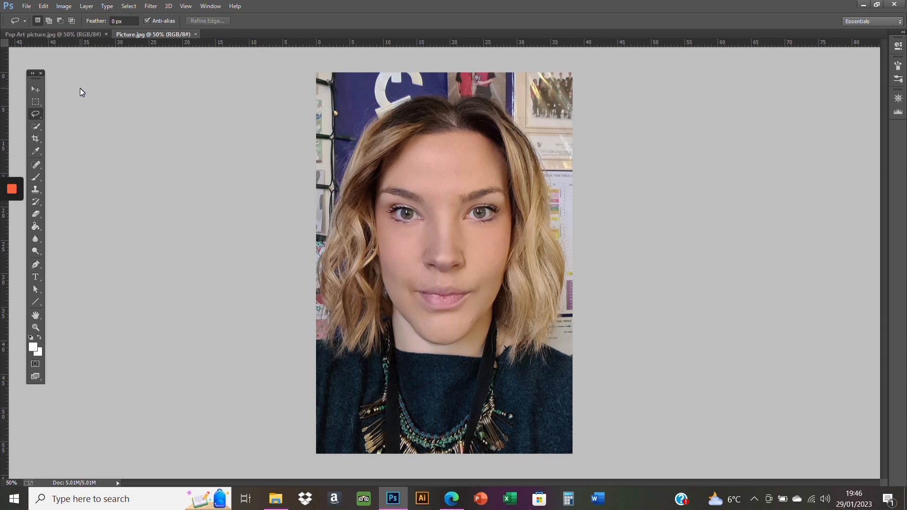
# - Display the Layers and History panels in the workspace
pyautogui.click(210, 6)
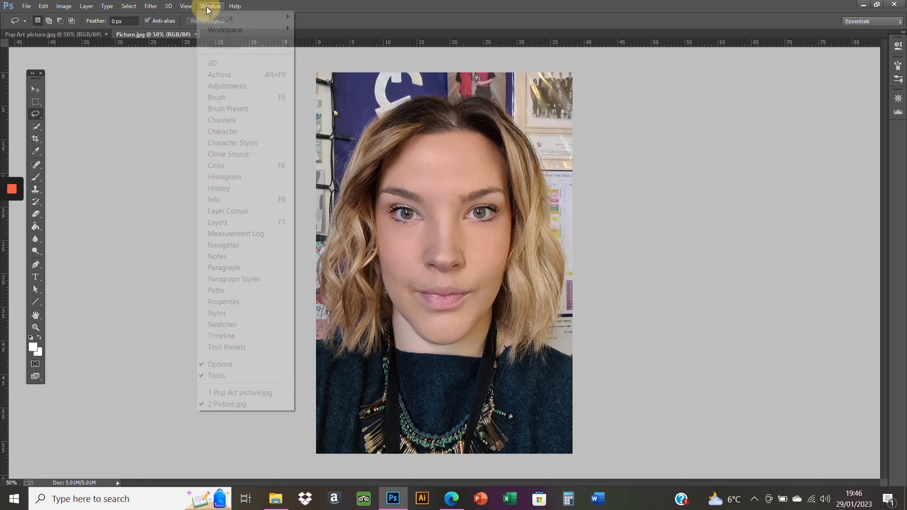
pyautogui.click(237, 222)
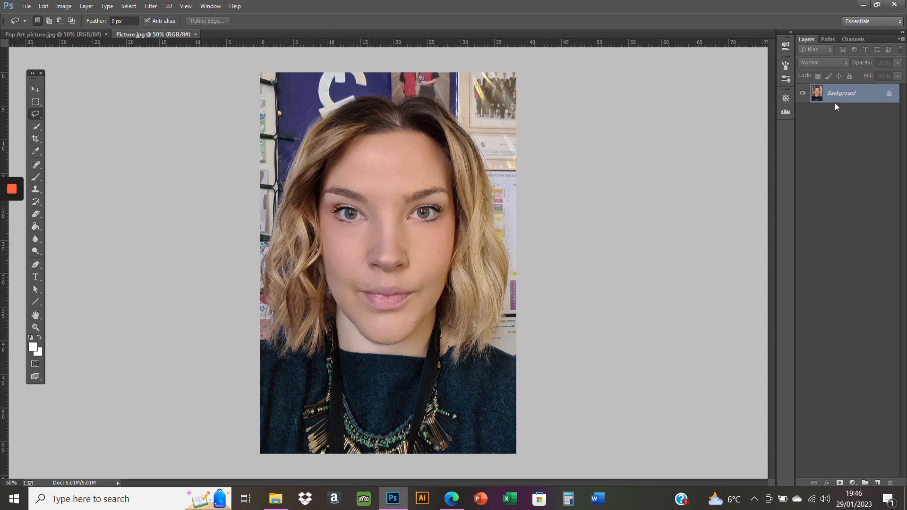
pyautogui.click(211, 6)
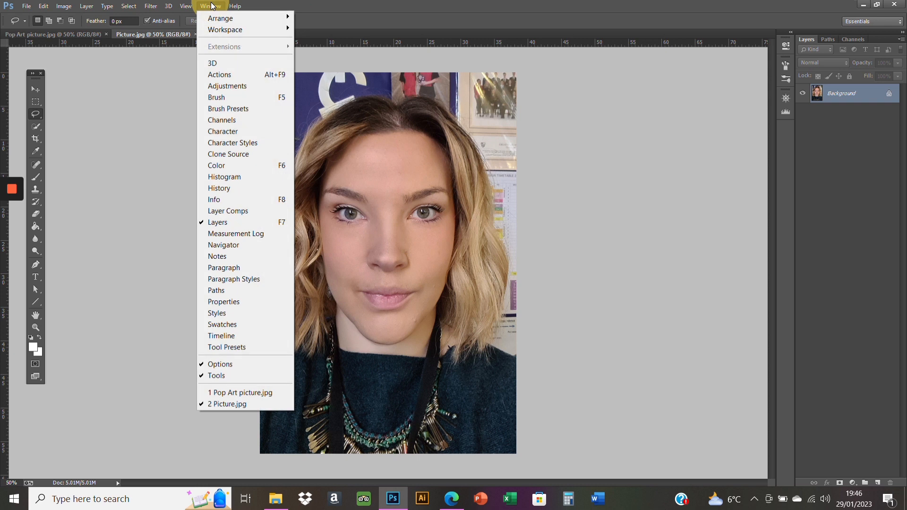
pyautogui.click(235, 188)
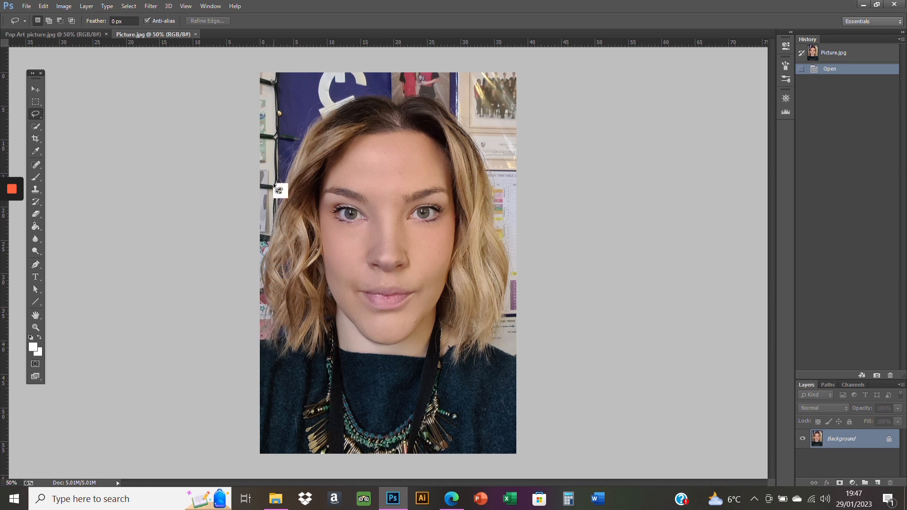
# - Select the woman with the Polygonal Lasso, tracing around her hair and shoulders and closing the outline beyond the photo's lower edge
pyautogui.click(36, 116)
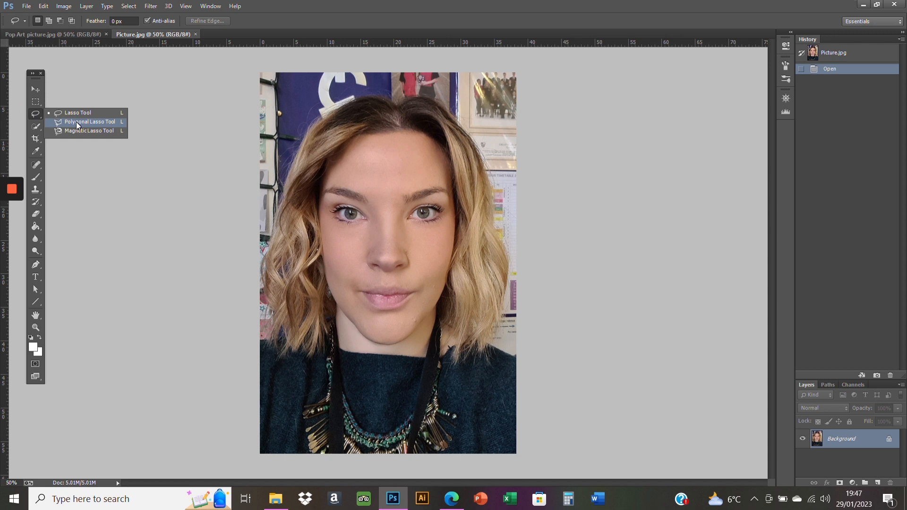
pyautogui.click(77, 123)
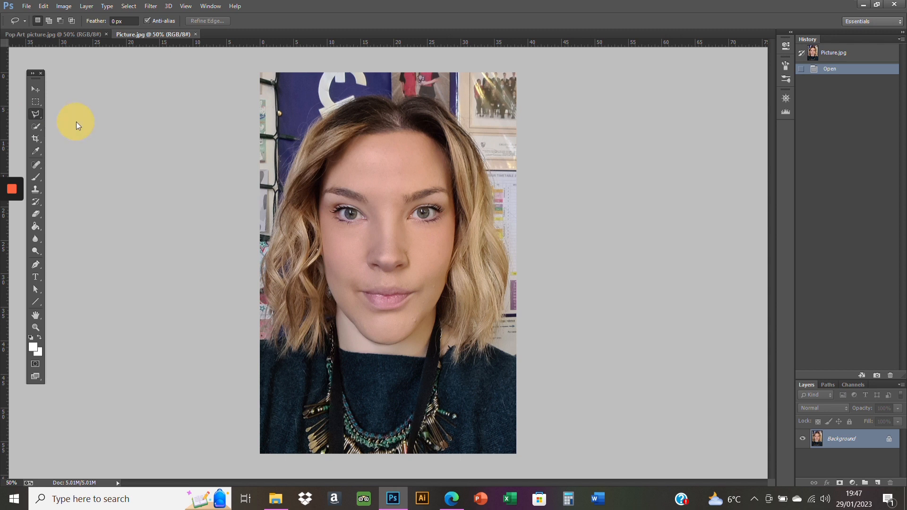
pyautogui.click(253, 338)
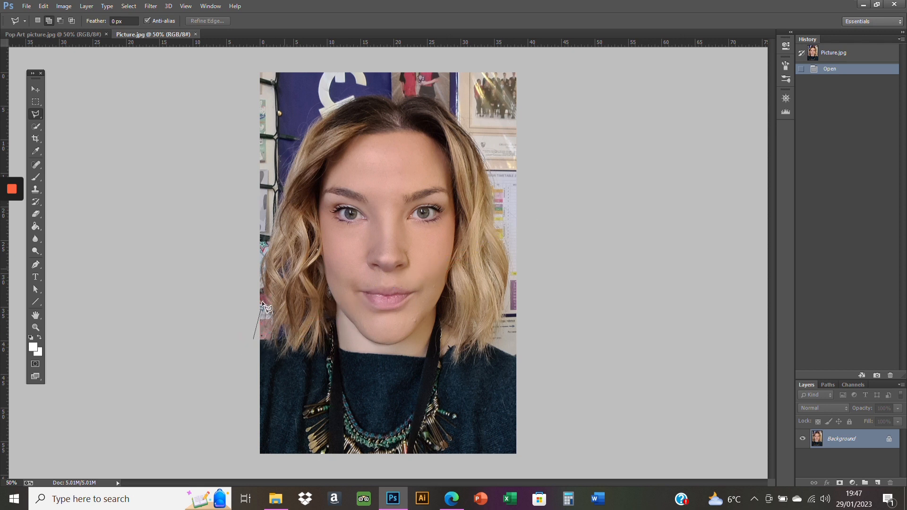
pyautogui.click(264, 339)
pyautogui.click(306, 134)
pyautogui.click(321, 118)
pyautogui.click(340, 108)
pyautogui.click(357, 98)
pyautogui.click(373, 96)
pyautogui.click(390, 99)
pyautogui.click(397, 105)
pyautogui.click(409, 97)
pyautogui.click(424, 97)
pyautogui.click(444, 106)
pyautogui.click(456, 119)
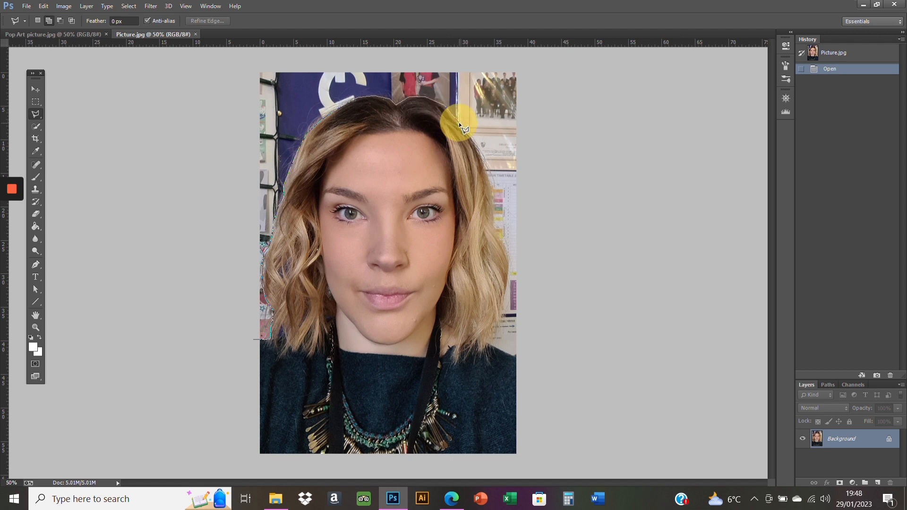
pyautogui.click(475, 144)
pyautogui.click(488, 170)
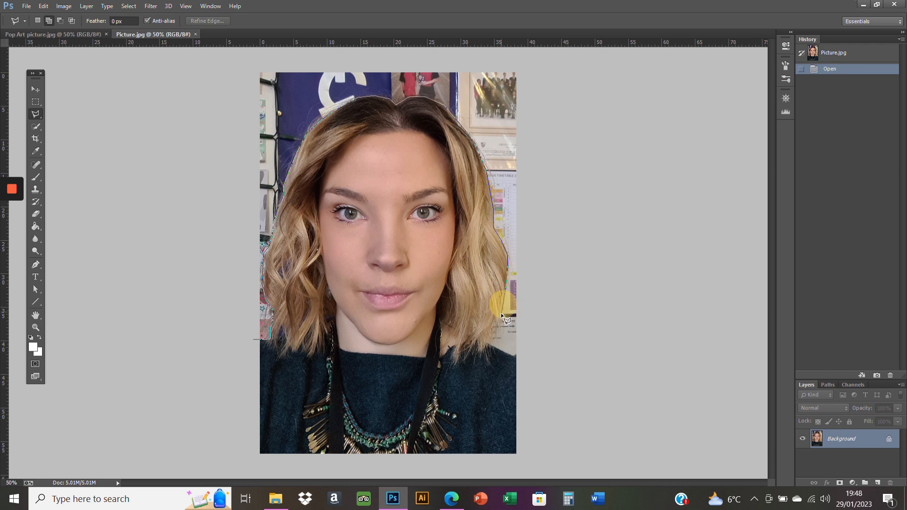
pyautogui.click(495, 325)
pyautogui.click(525, 363)
pyautogui.click(245, 461)
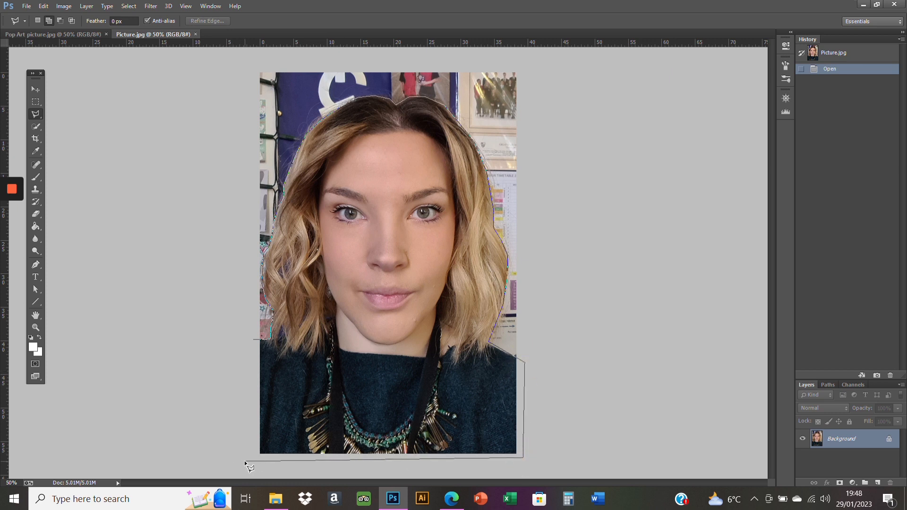
pyautogui.doubleClick(252, 357)
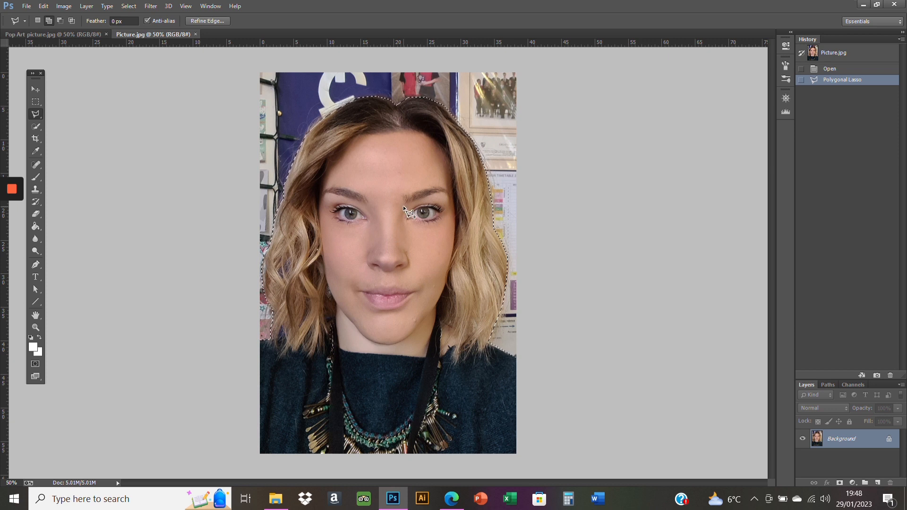
# - Copy the selected figure onto a new layer and rename that layer Threshold
pyautogui.click(87, 5)
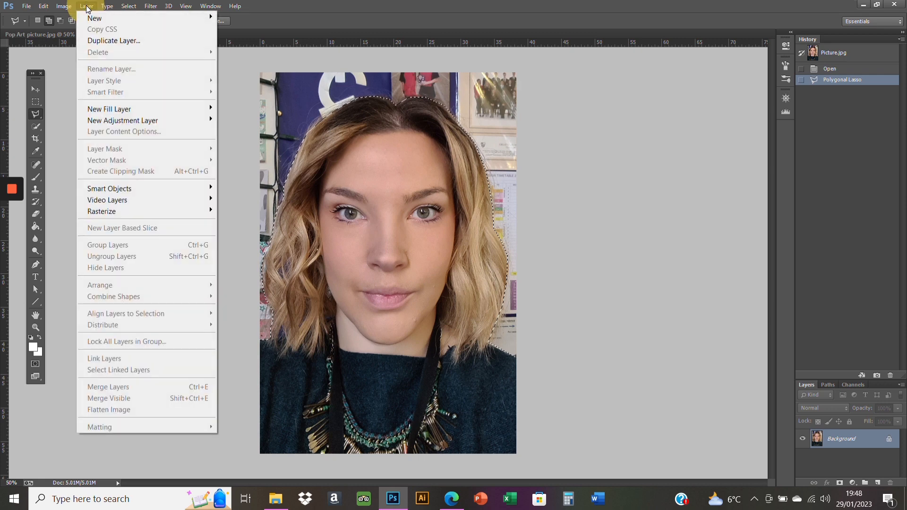
pyautogui.moveTo(96, 19)
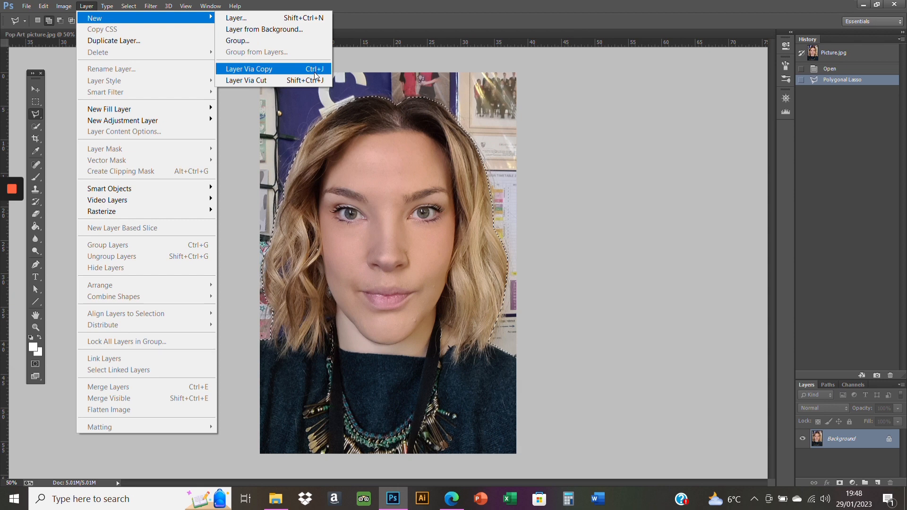
pyautogui.click(294, 69)
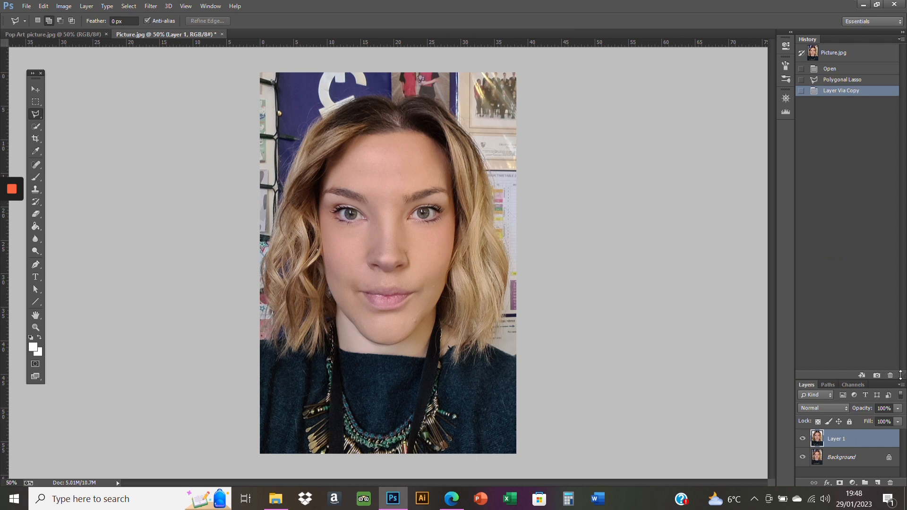
pyautogui.moveTo(900, 373); pyautogui.dragTo(900, 252)
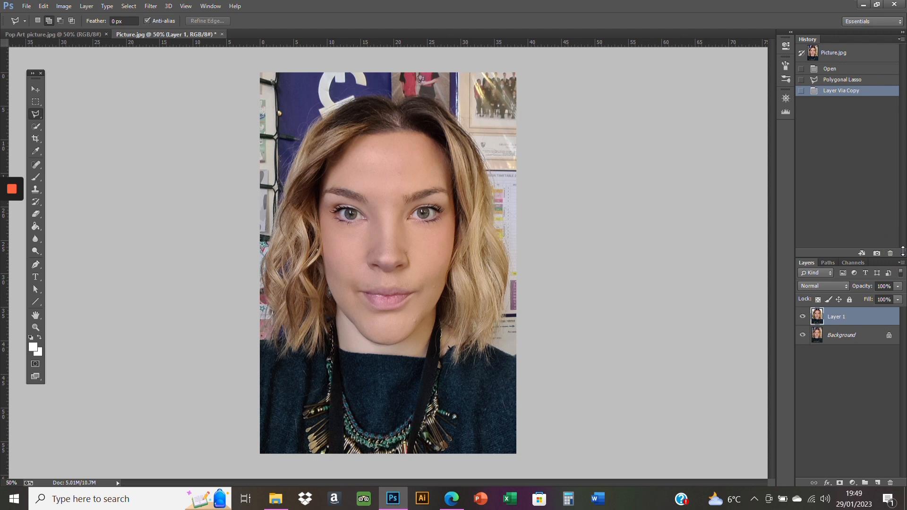
pyautogui.doubleClick(836, 317)
pyautogui.write('Threshold')
pyautogui.press('Return')
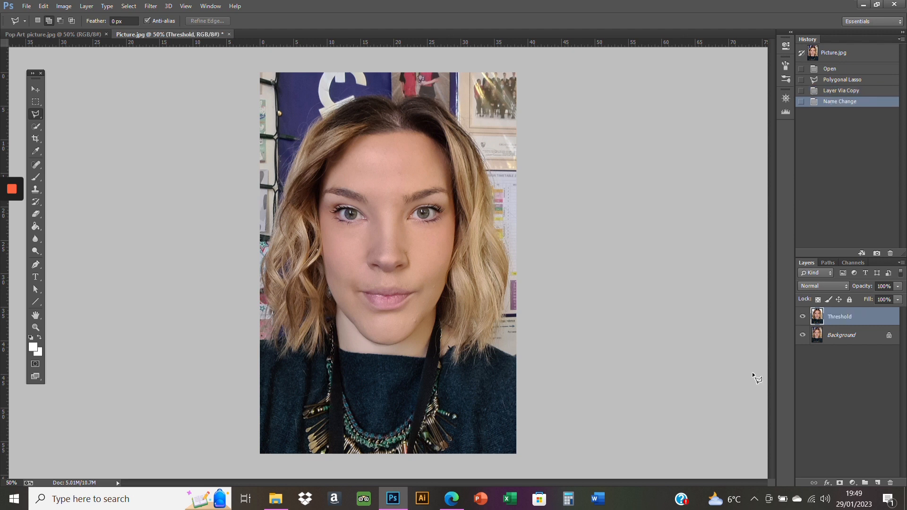
# - Add a bright magenta-pink solid color fill layer between the Background and Threshold layers
pyautogui.click(858, 340)
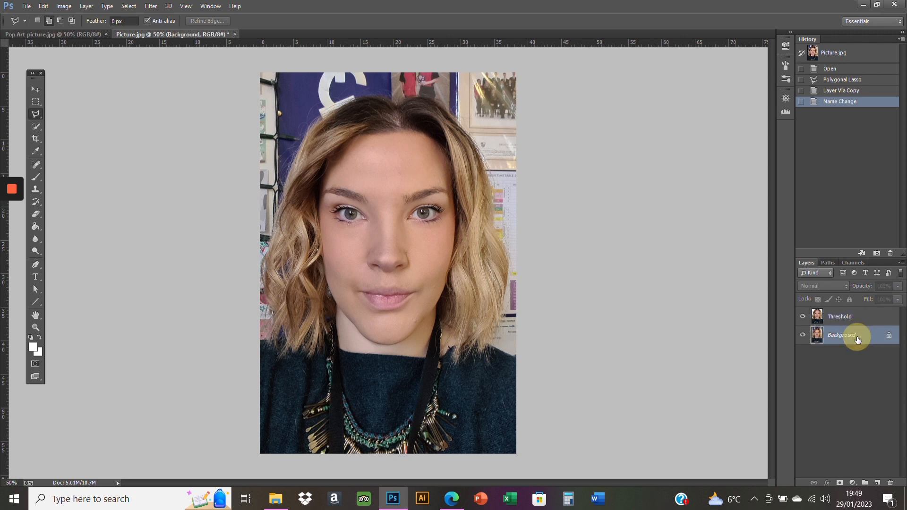
pyautogui.click(854, 483)
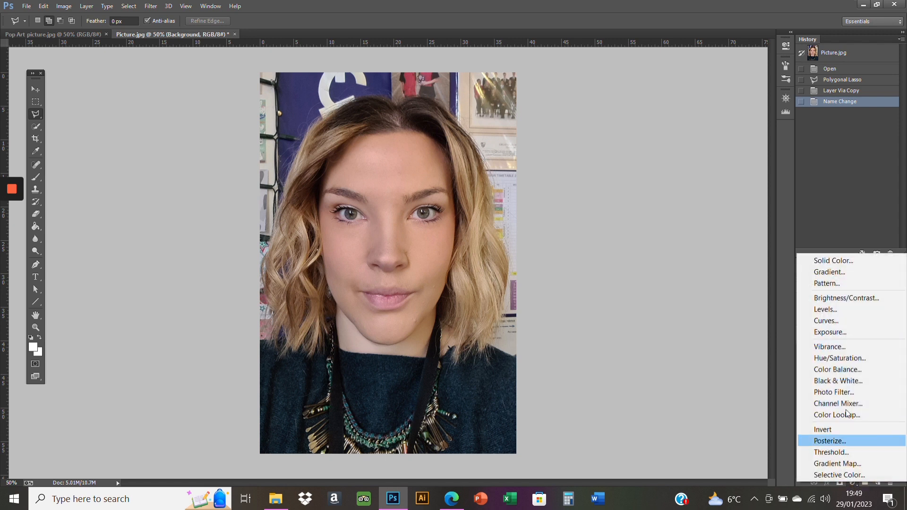
pyautogui.click(852, 261)
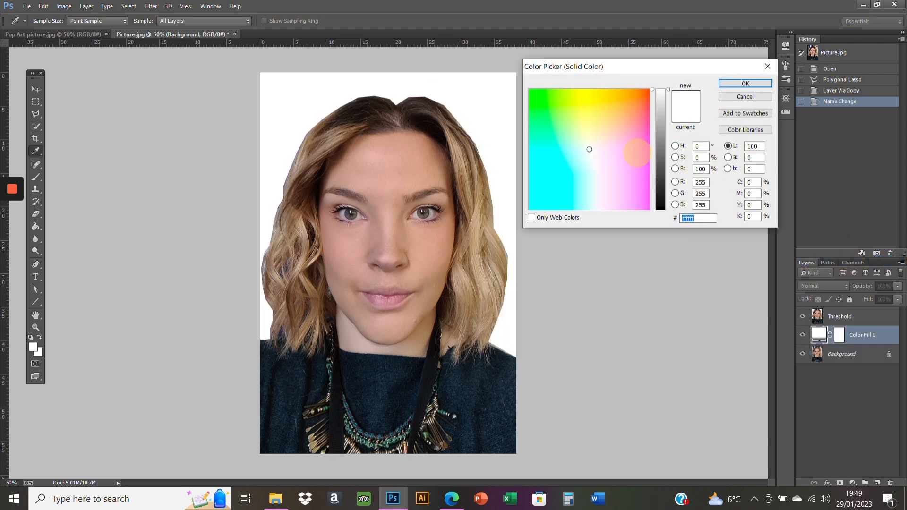
pyautogui.click(637, 153)
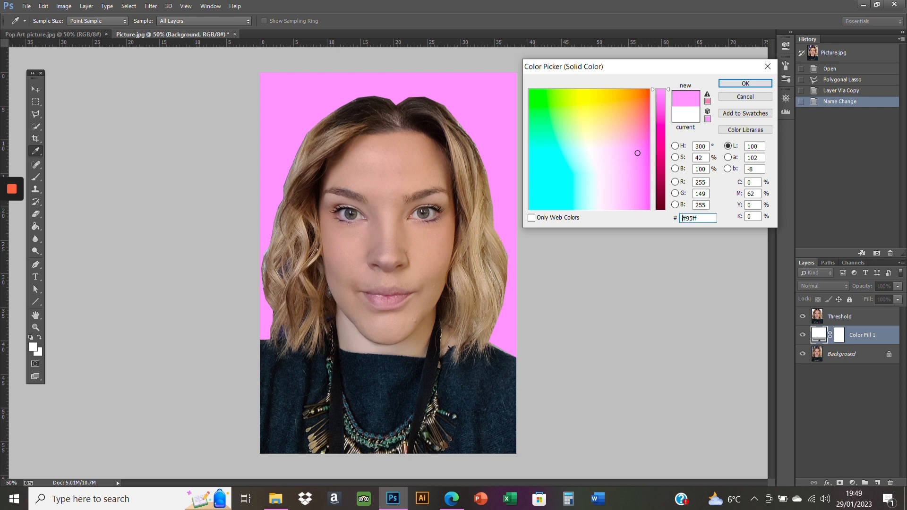
pyautogui.moveTo(637, 153)
pyautogui.mouseDown()
pyautogui.moveTo(646, 147)
pyautogui.moveTo(645, 169)
pyautogui.mouseUp()
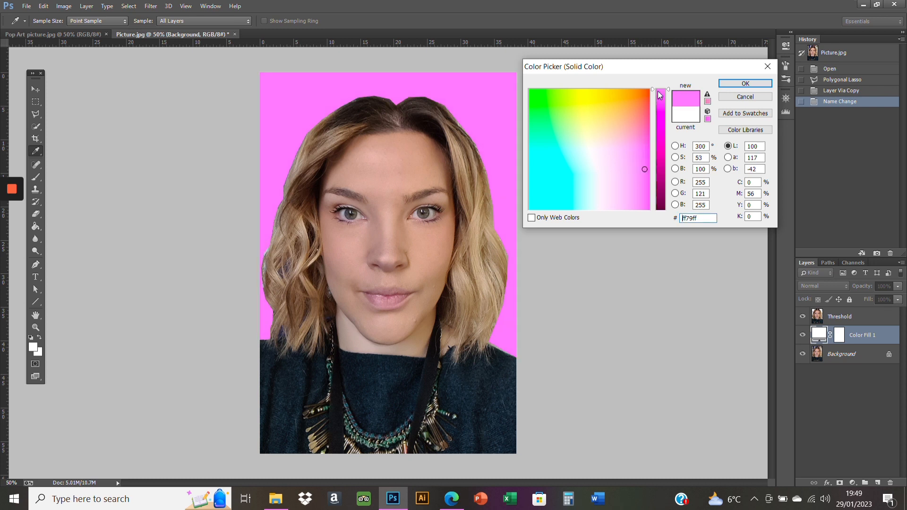
pyautogui.click(661, 100)
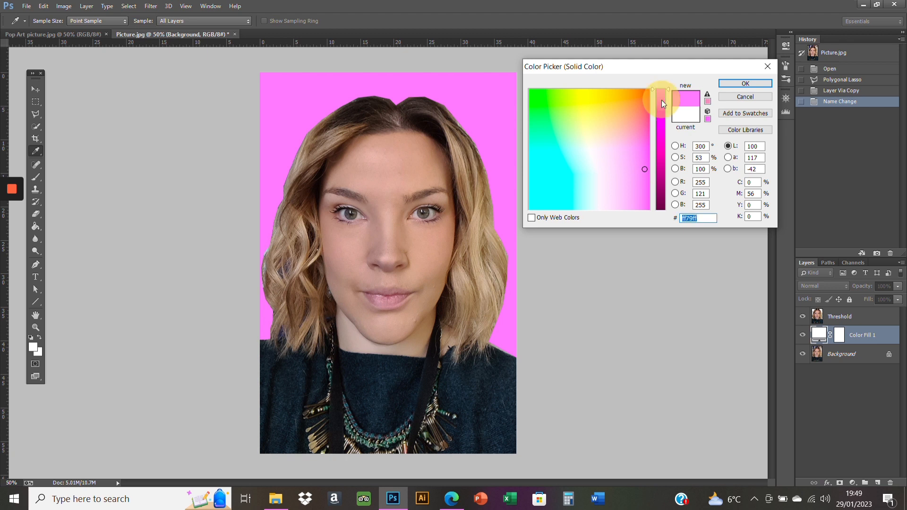
pyautogui.click(727, 85)
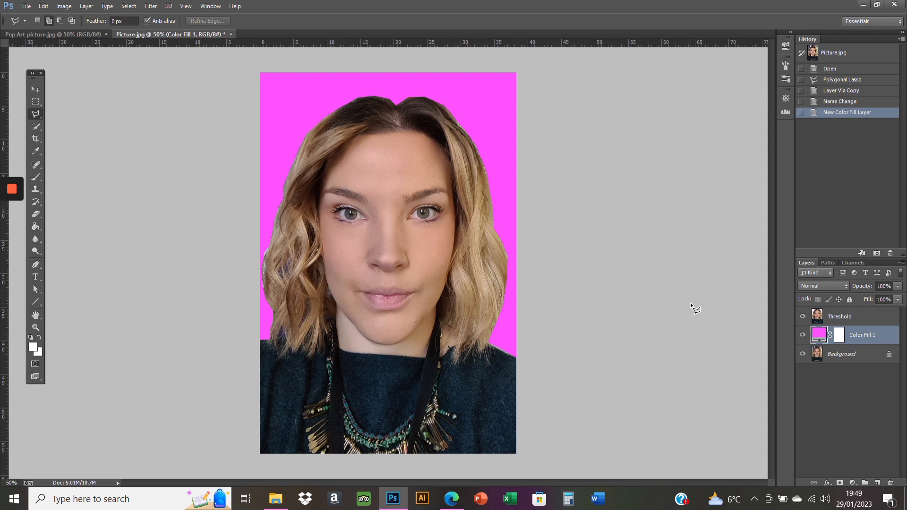
# - Apply a Threshold adjustment with a level of 140 to the Threshold layer
pyautogui.click(868, 317)
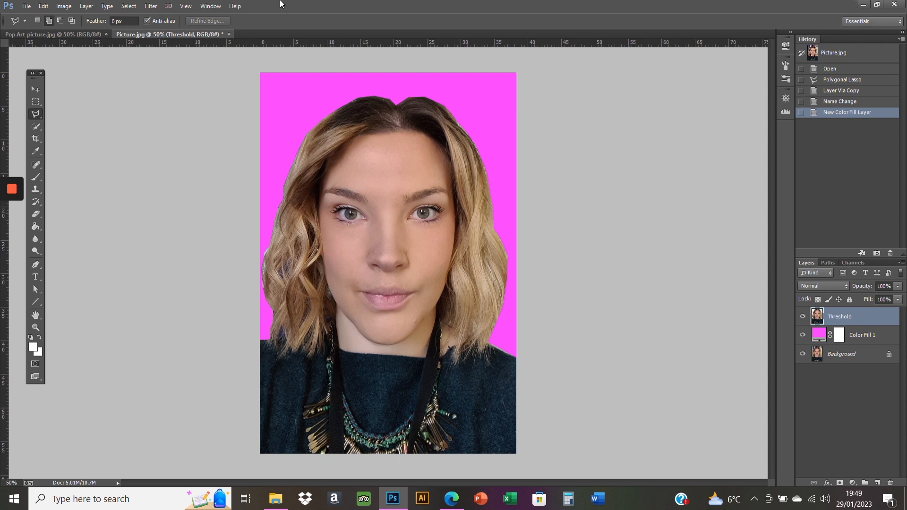
pyautogui.click(61, 8)
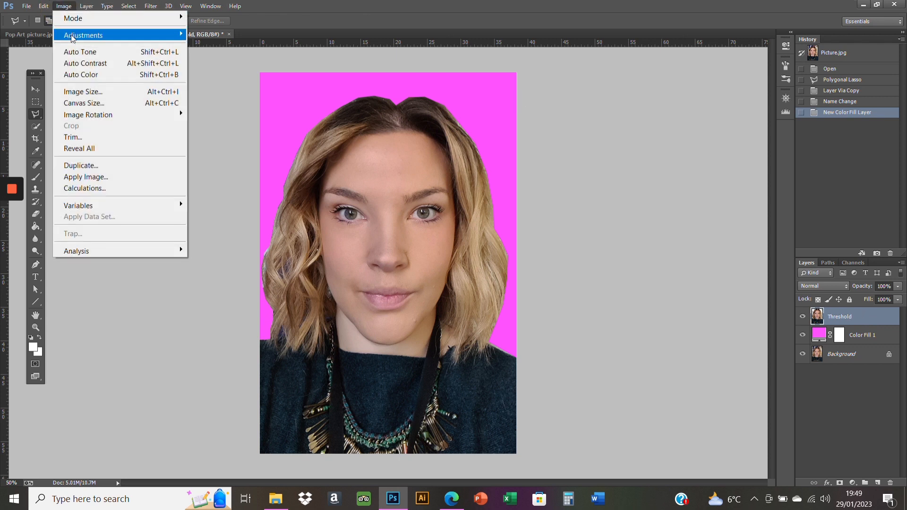
pyautogui.moveTo(73, 38)
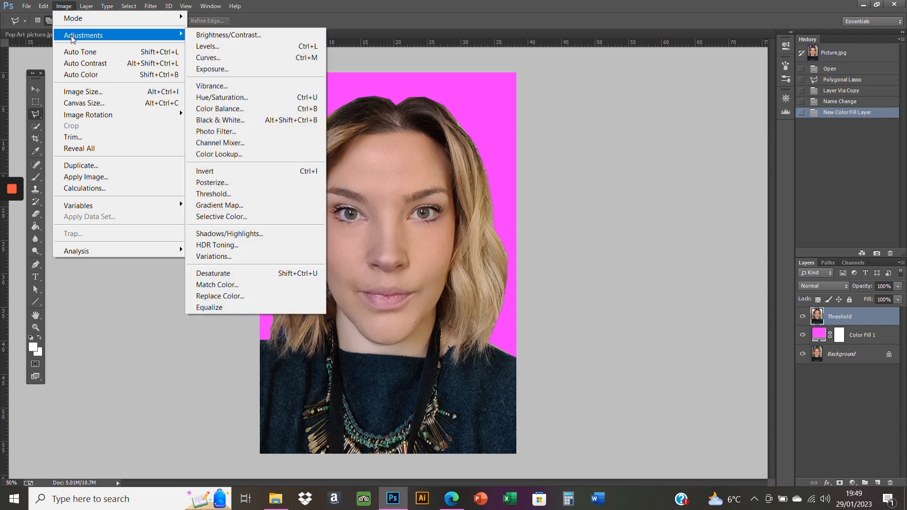
pyautogui.click(260, 195)
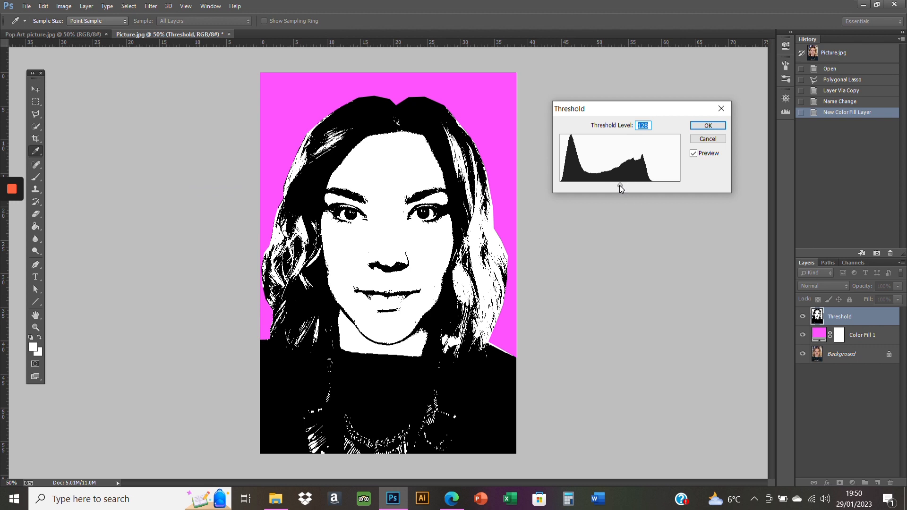
pyautogui.moveTo(620, 186); pyautogui.dragTo(640, 187)
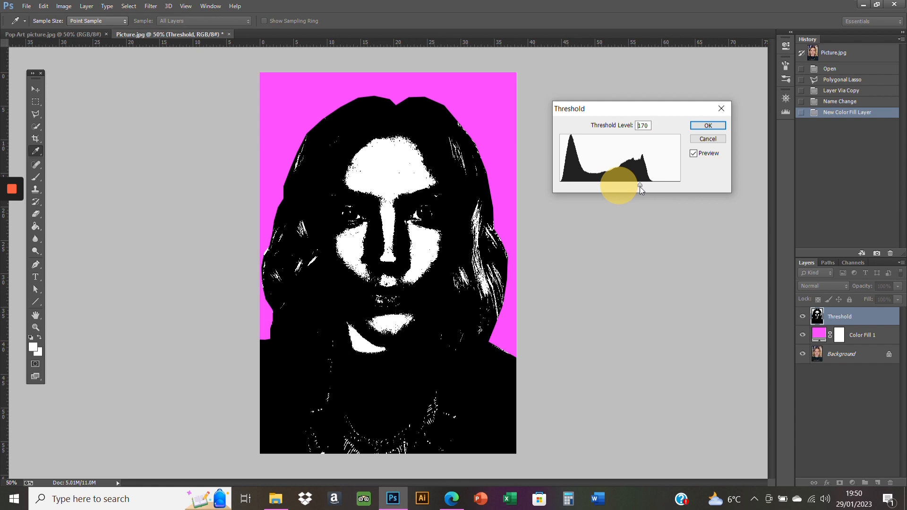
pyautogui.moveTo(639, 187); pyautogui.dragTo(625, 186)
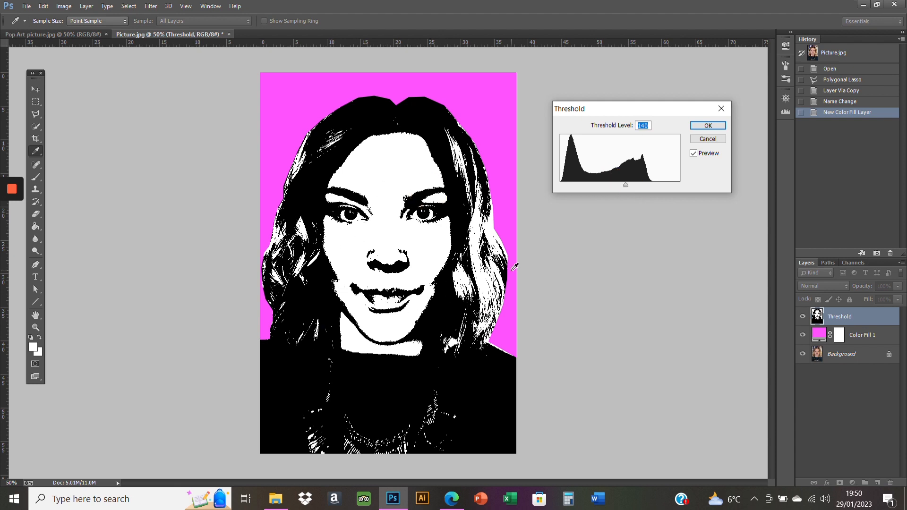
pyautogui.click(708, 127)
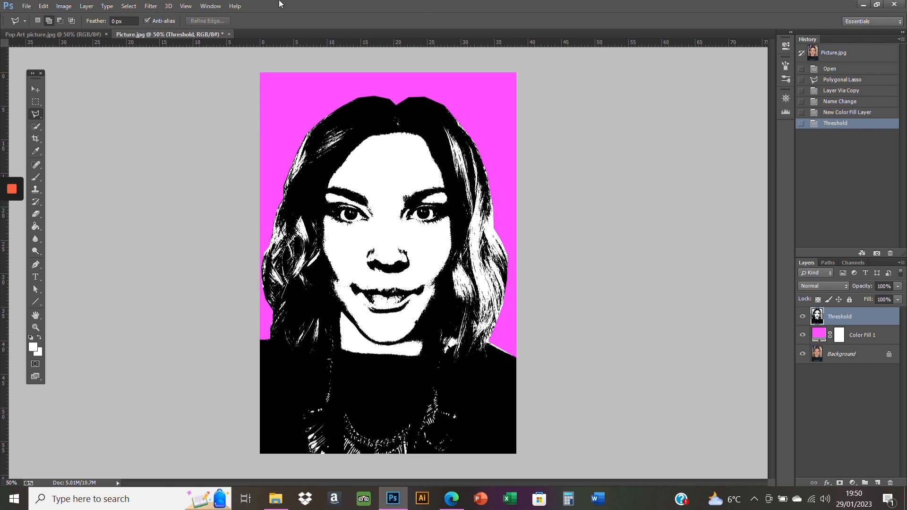
# - Select the white areas of the Threshold layer with Color Range, delete them and clear the selection
pyautogui.click(134, 7)
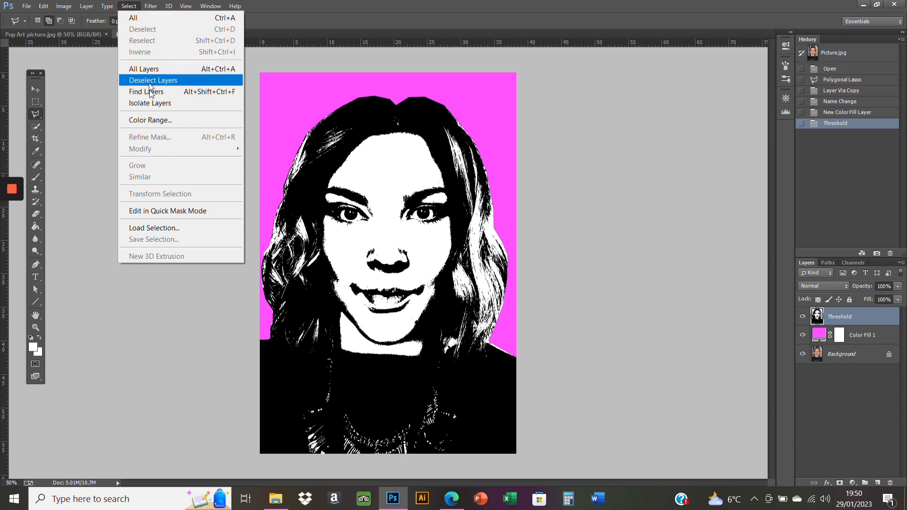
pyautogui.click(150, 120)
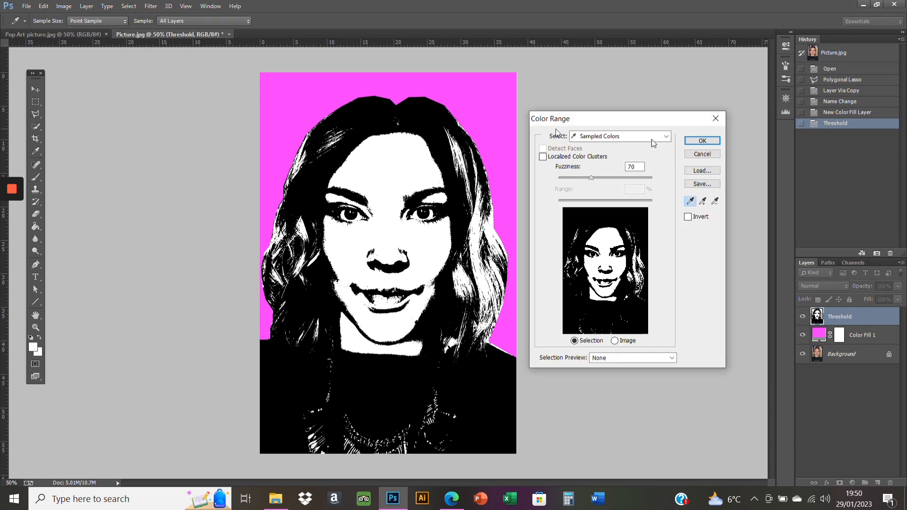
pyautogui.click(378, 172)
pyautogui.click(701, 141)
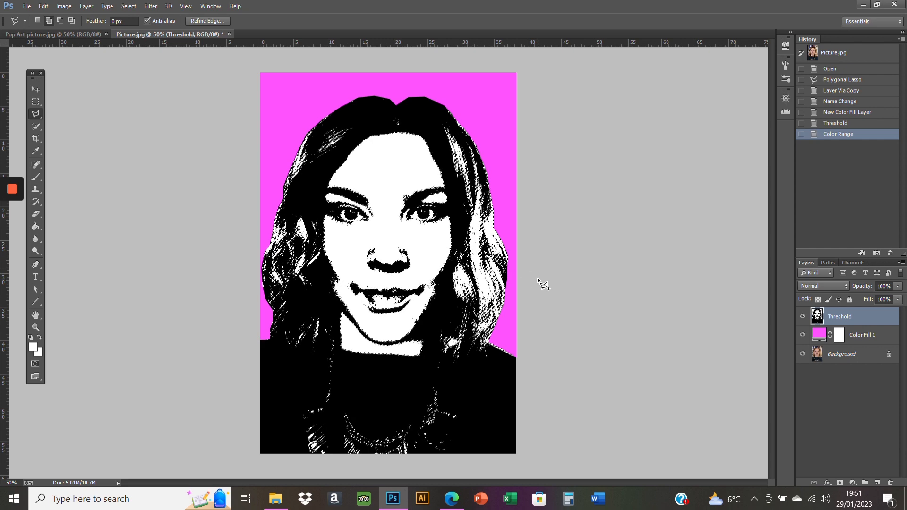
pyautogui.press('Delete')
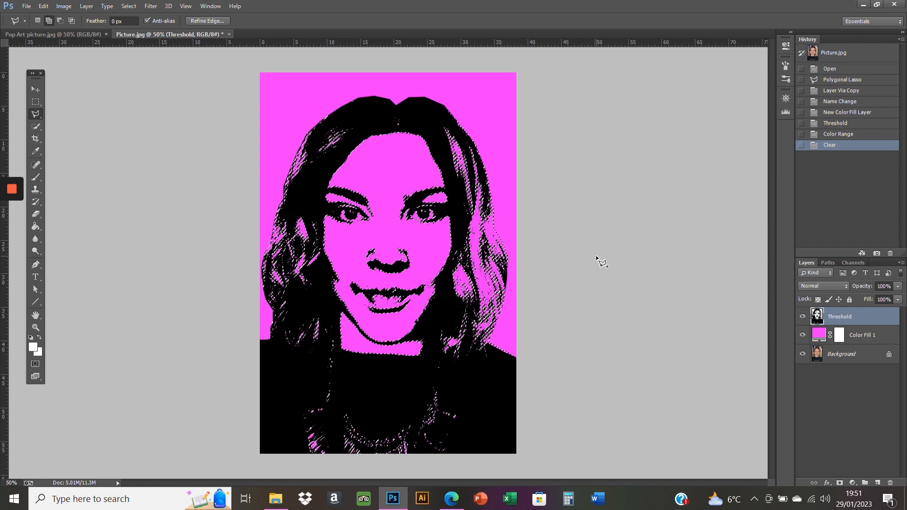
pyautogui.hotkey('ctrl', 'd')
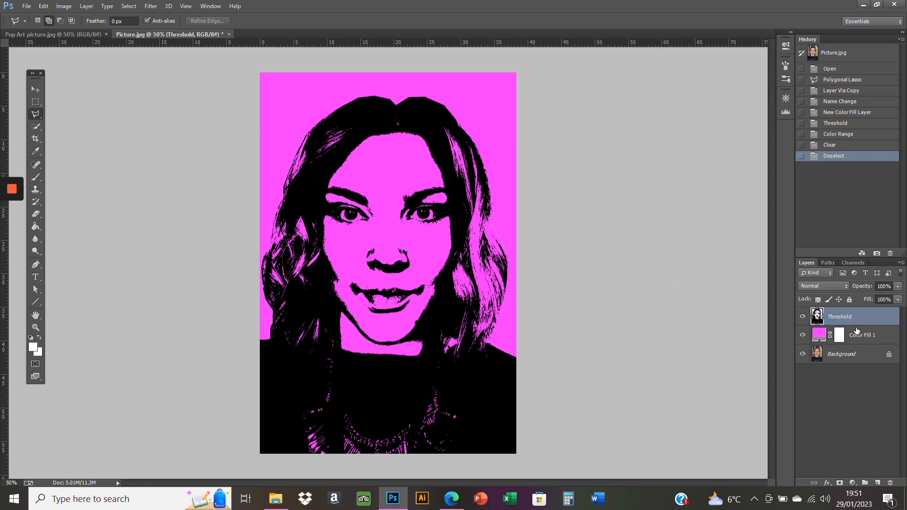
# - Add a new layer above Threshold and name it Face
pyautogui.click(877, 484)
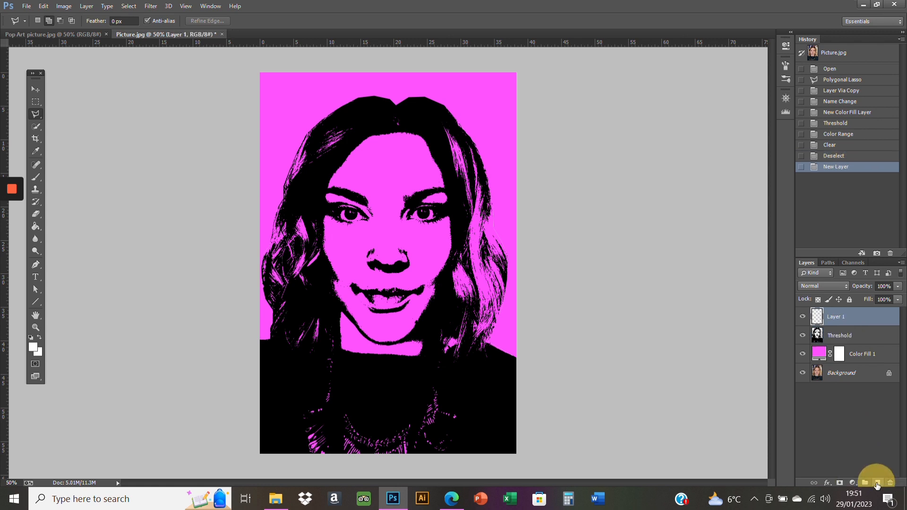
pyautogui.doubleClick(835, 317)
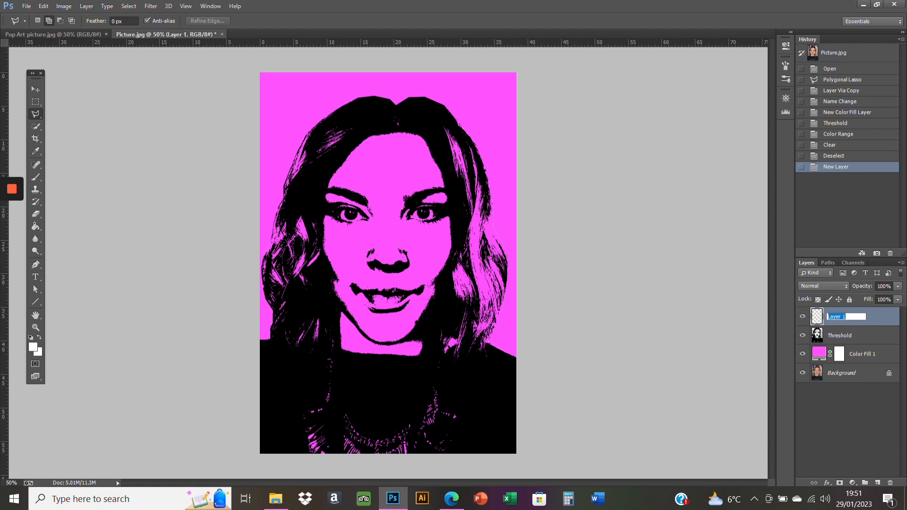
pyautogui.write('Face')
pyautogui.press('Return')
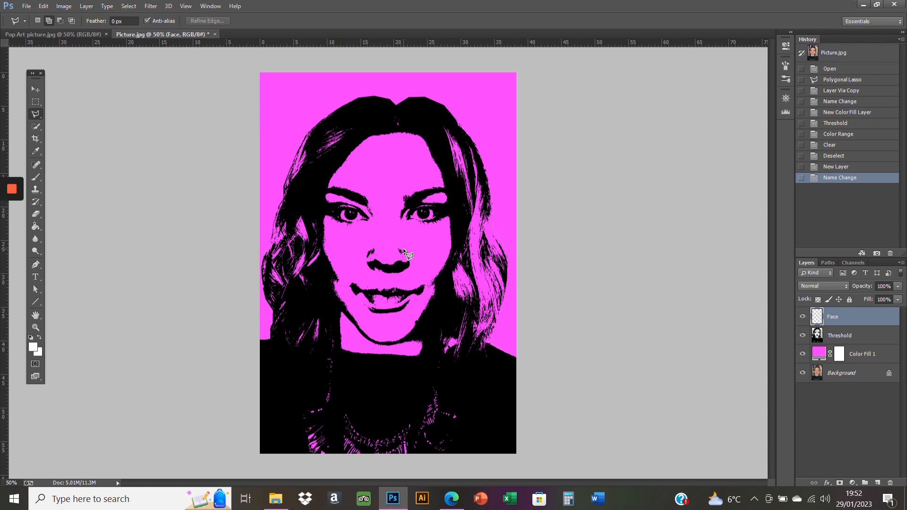
# - Select the woman's face and neck with the Polygonal Lasso, tracing along the hairline and closing the outline below the neck
pyautogui.click(319, 216)
pyautogui.click(320, 184)
pyautogui.click(335, 161)
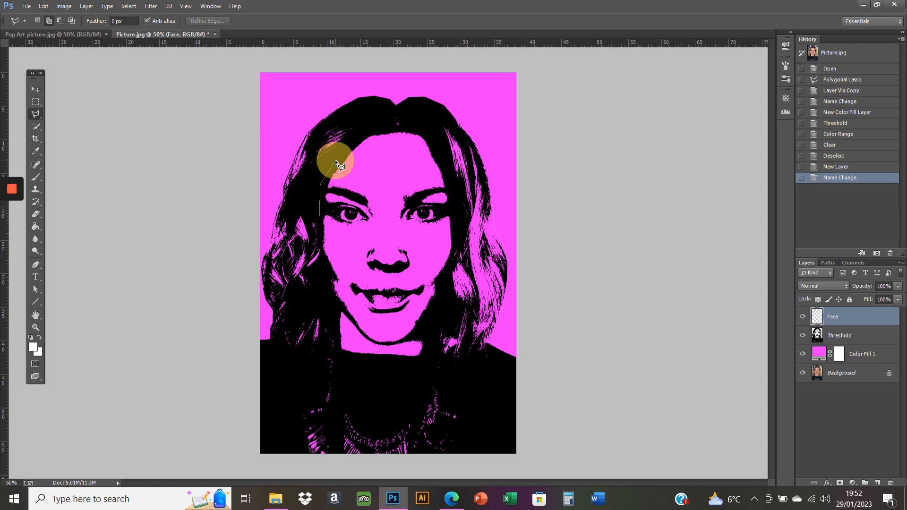
pyautogui.click(363, 133)
pyautogui.click(385, 128)
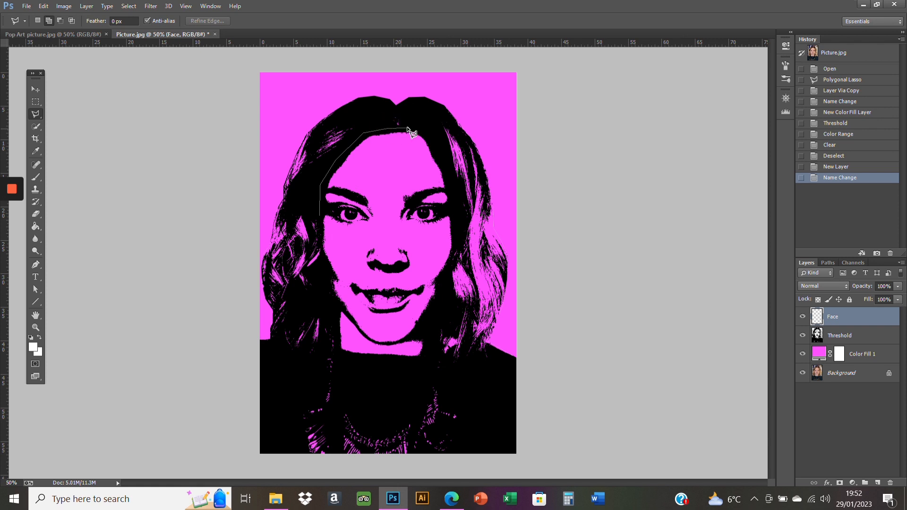
pyautogui.click(410, 127)
pyautogui.click(428, 133)
pyautogui.click(445, 166)
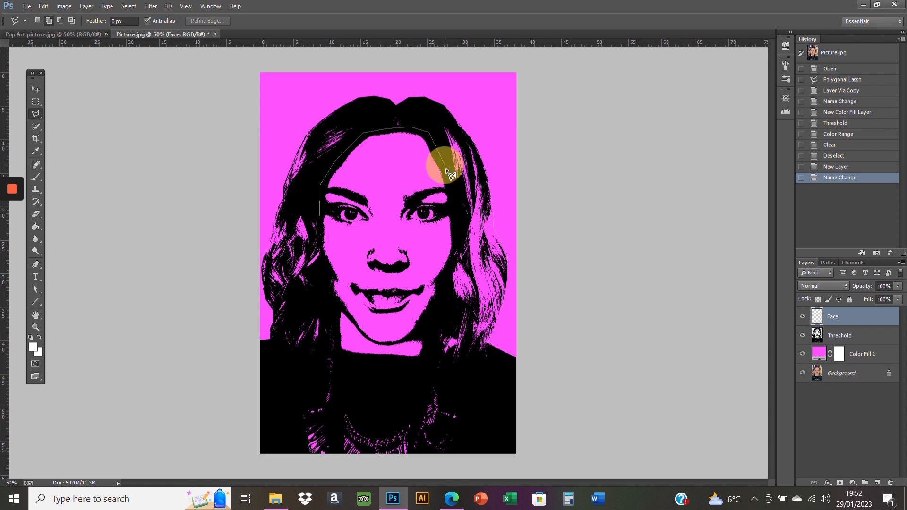
pyautogui.click(451, 195)
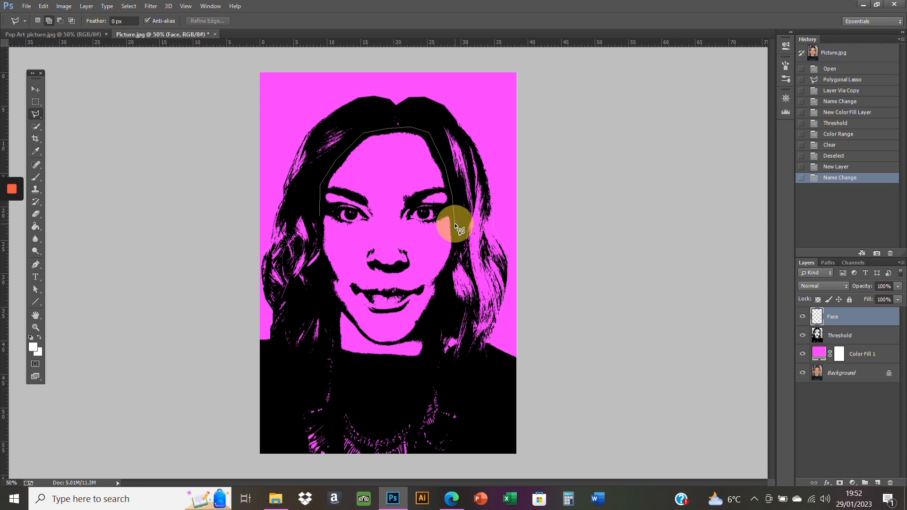
pyautogui.click(455, 248)
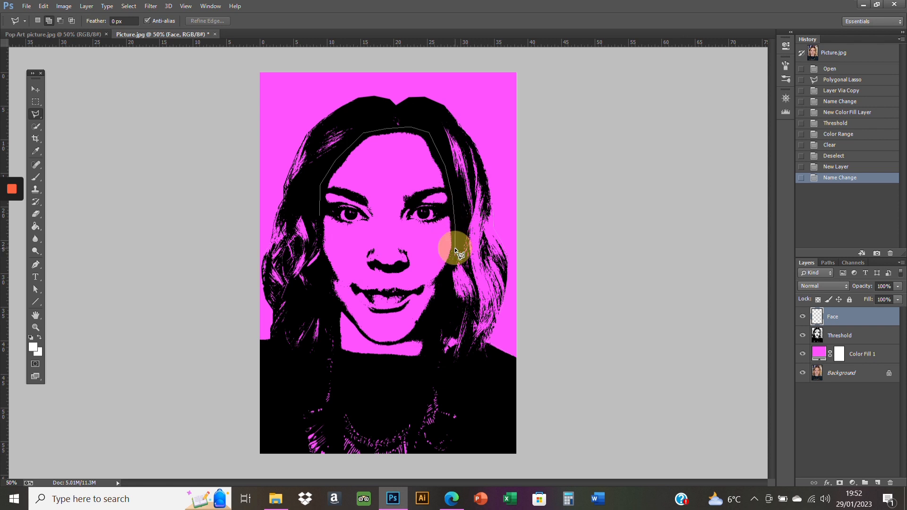
pyautogui.click(446, 271)
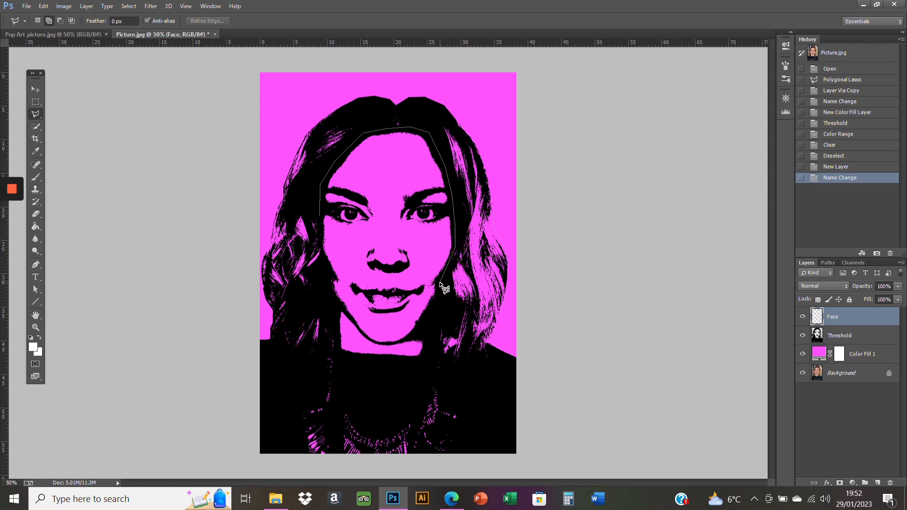
pyautogui.click(434, 308)
pyautogui.click(429, 349)
pyautogui.click(423, 359)
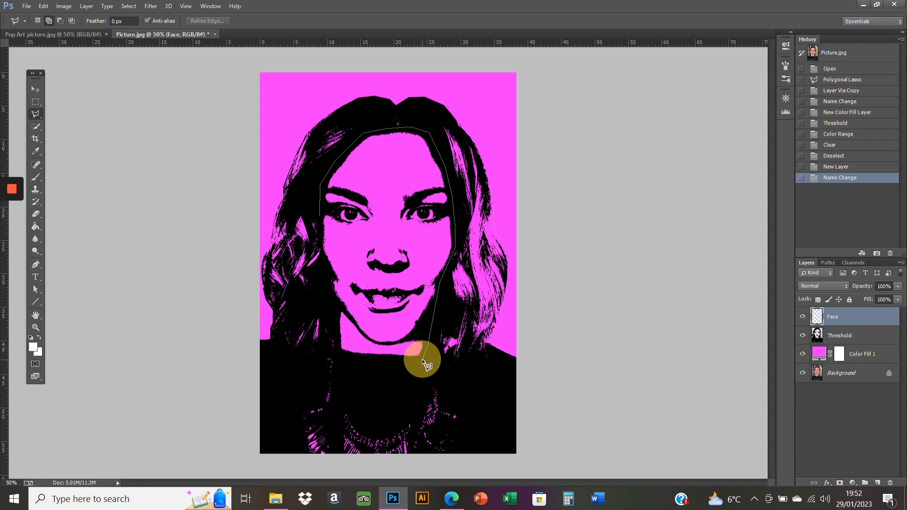
pyautogui.click(372, 360)
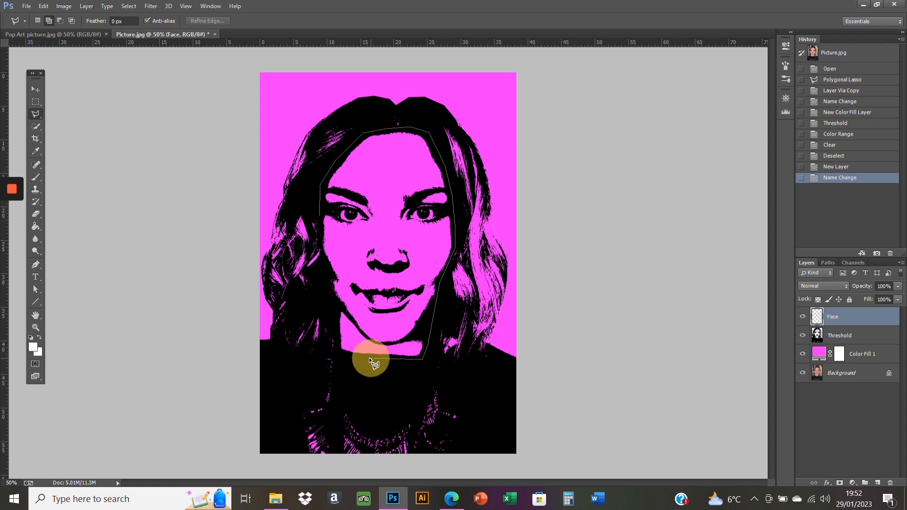
pyautogui.click(338, 351)
pyautogui.click(335, 328)
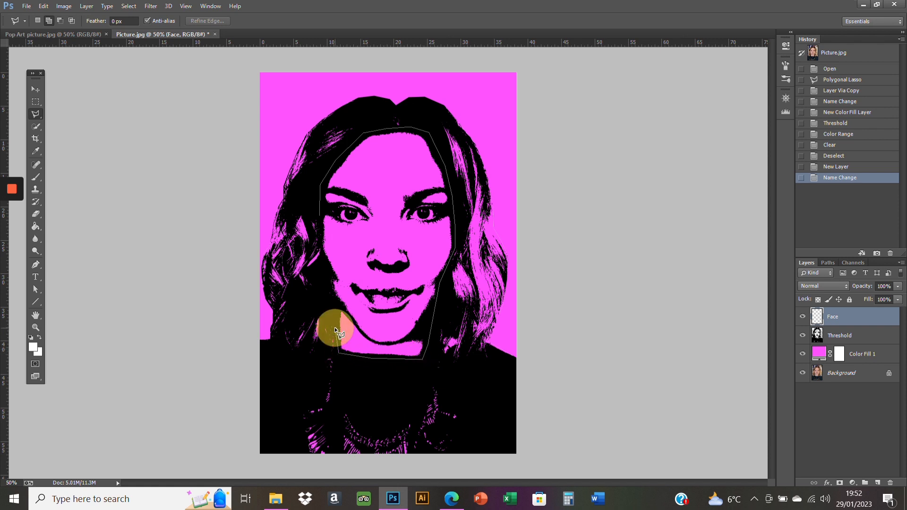
pyautogui.click(336, 307)
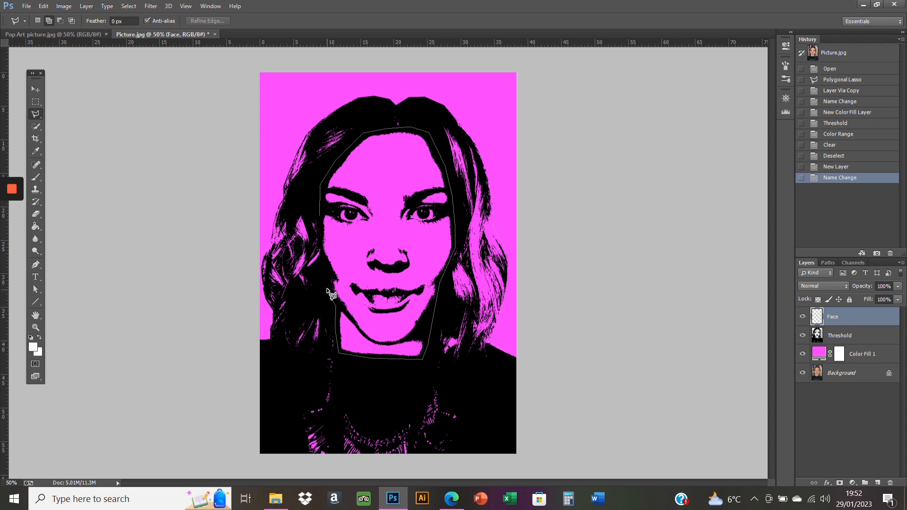
pyautogui.click(322, 253)
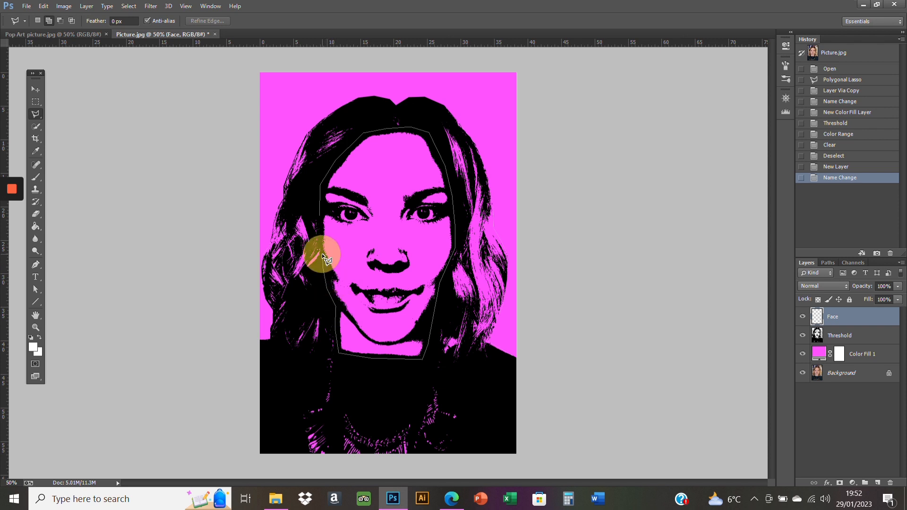
pyautogui.click(319, 220)
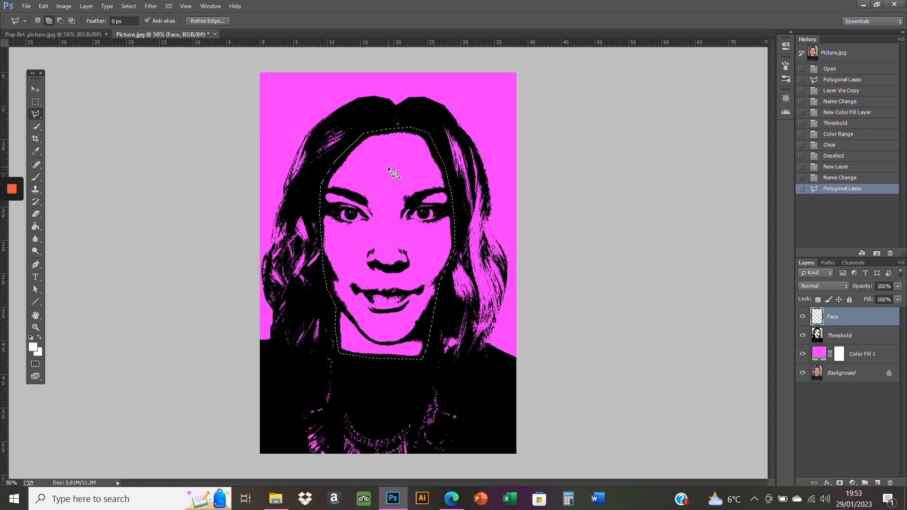
# - Fill the face selection with a cyan (00ffff) solid color fill and move the Threshold layer above the Face layer
pyautogui.click(853, 485)
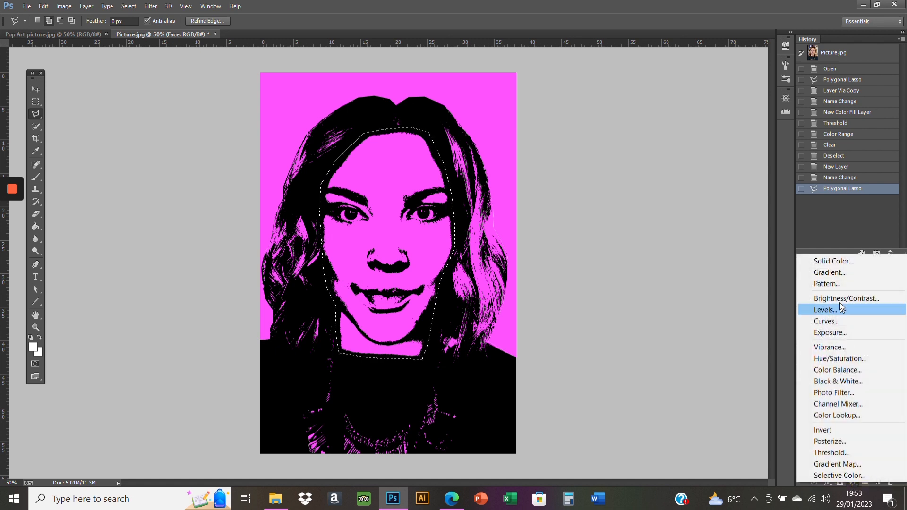
pyautogui.click(833, 262)
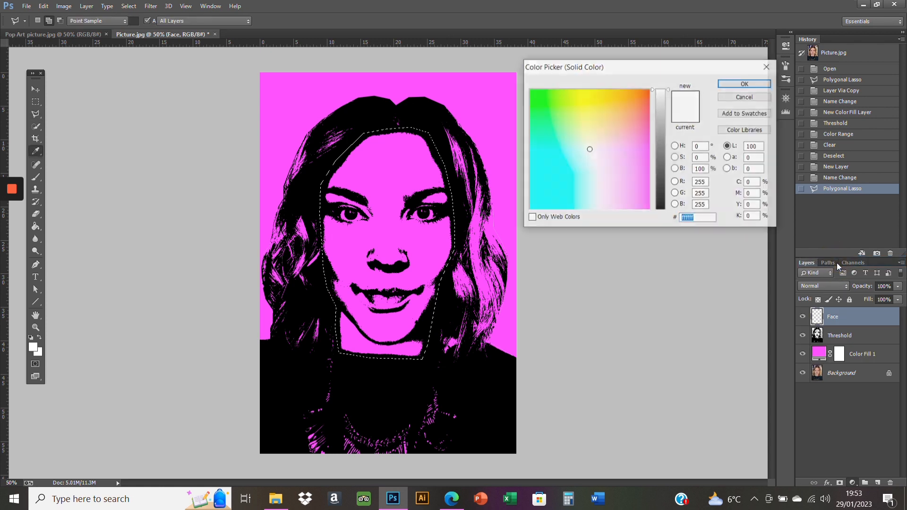
pyautogui.click(567, 166)
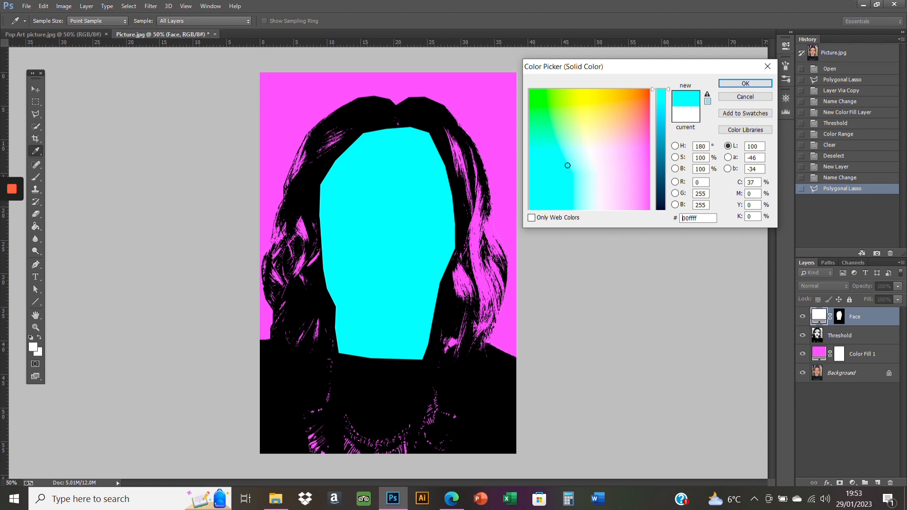
pyautogui.click(733, 84)
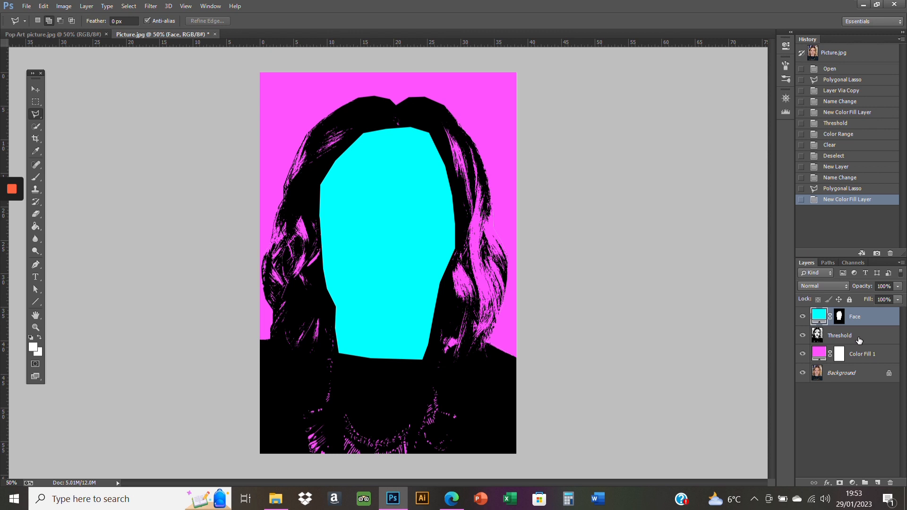
pyautogui.moveTo(859, 340); pyautogui.dragTo(859, 312)
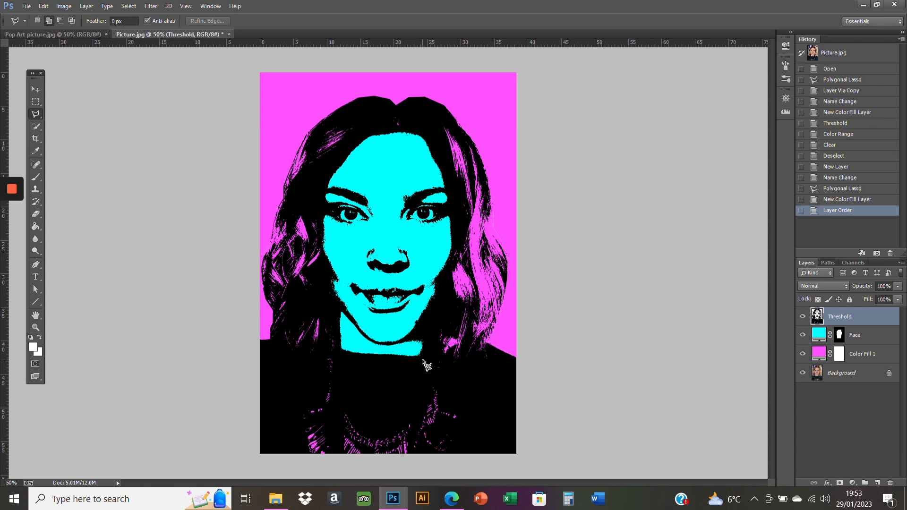
# - Add a new layer on top of the layer stack and name it Hair
pyautogui.click(878, 482)
pyautogui.doubleClick(838, 316)
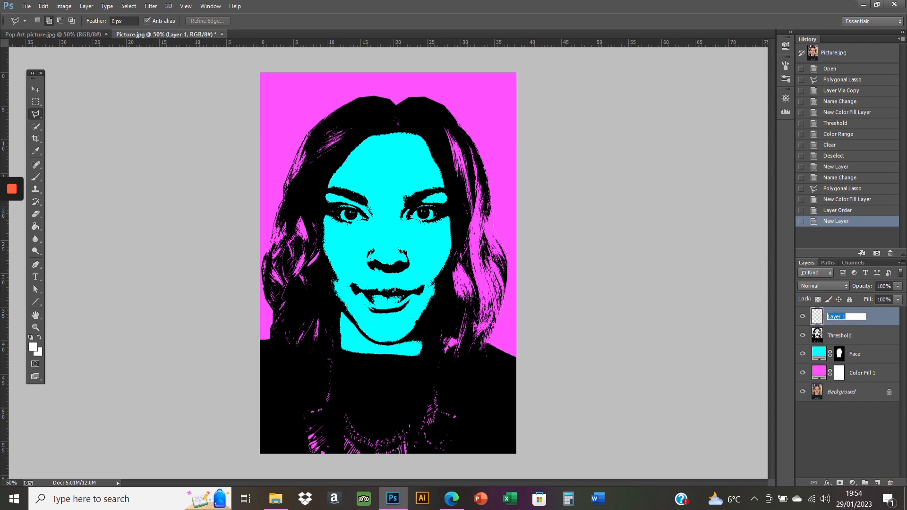
pyautogui.write('Hair')
pyautogui.press('Return')
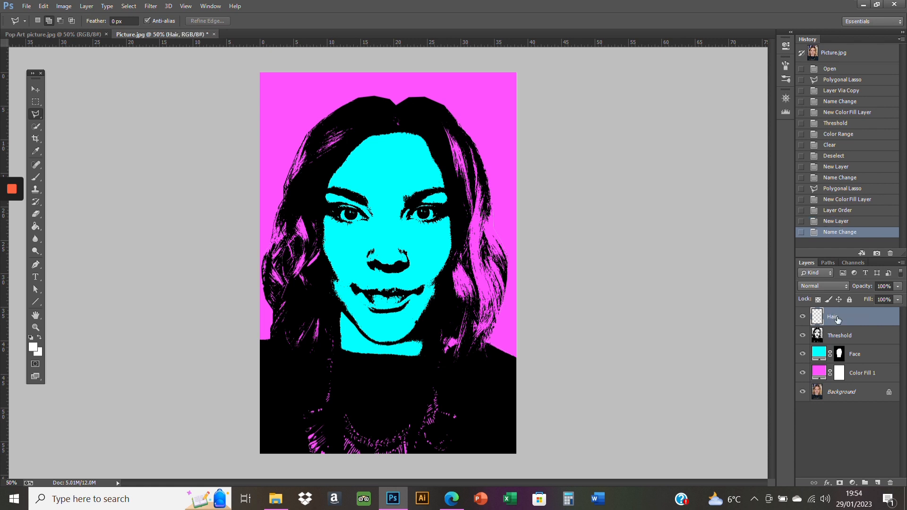
# - Select the woman's hair with the Polygonal Lasso, tracing its outer edge and back around the inner edge along the face
pyautogui.click(270, 339)
pyautogui.click(265, 303)
pyautogui.click(285, 202)
pyautogui.click(330, 106)
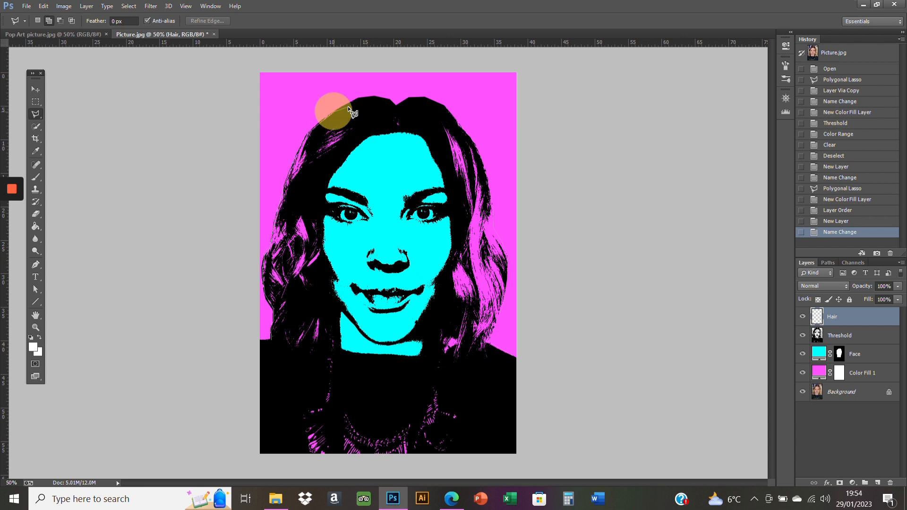
pyautogui.click(398, 112)
pyautogui.click(455, 123)
pyautogui.click(489, 175)
pyautogui.click(494, 233)
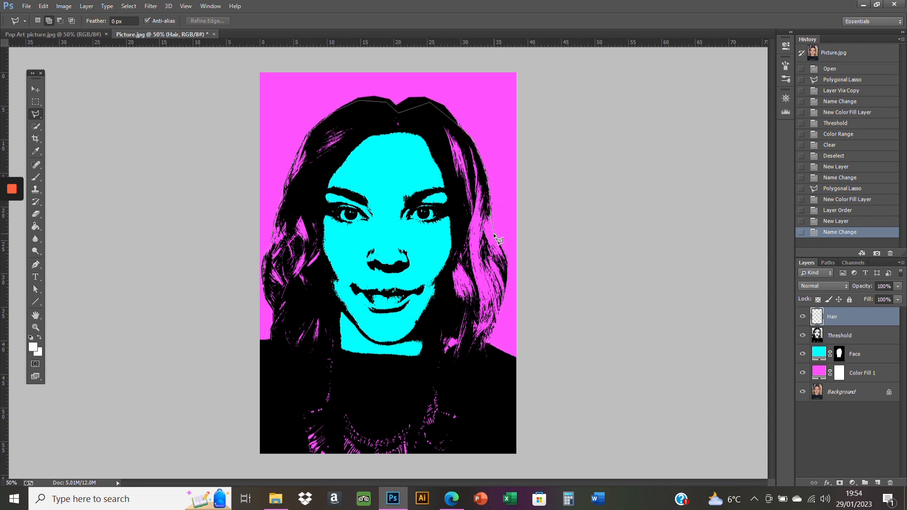
pyautogui.click(507, 261)
pyautogui.click(489, 339)
pyautogui.click(487, 356)
pyautogui.click(434, 359)
pyautogui.click(431, 323)
pyautogui.click(456, 226)
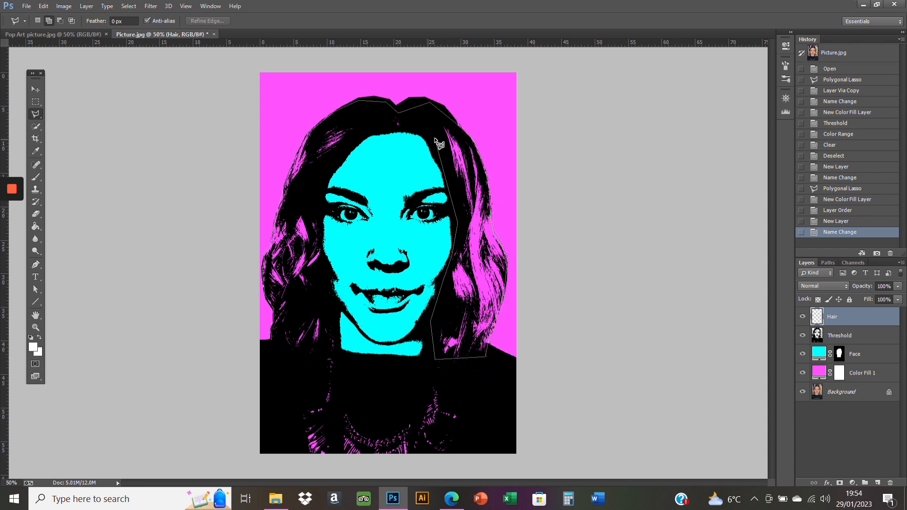
pyautogui.click(437, 139)
pyautogui.click(371, 130)
pyautogui.click(321, 194)
pyautogui.click(318, 241)
pyautogui.click(334, 331)
pyautogui.click(317, 356)
pyautogui.click(281, 353)
pyautogui.click(272, 341)
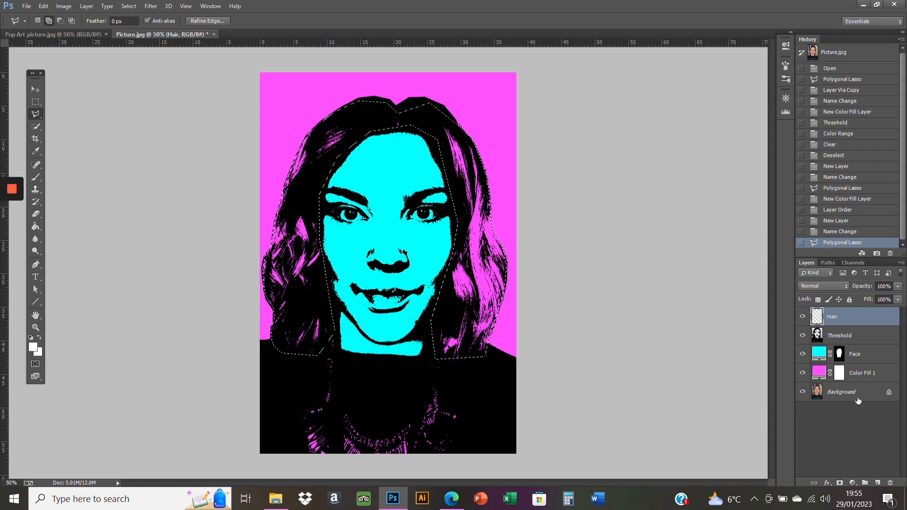
# - Fill the hair selection with a bright green (00ff5b) solid color fill and move the Threshold layer above the Hair layer
pyautogui.click(853, 483)
pyautogui.click(833, 260)
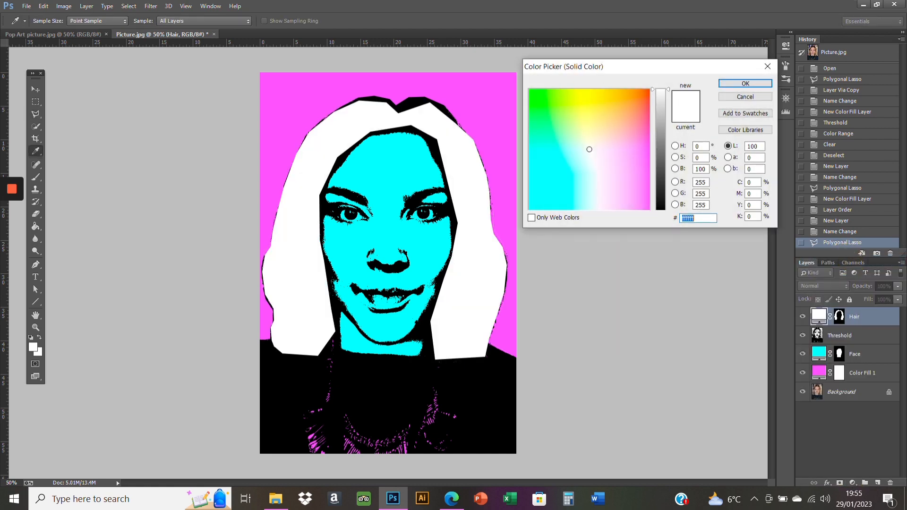
pyautogui.click(545, 115)
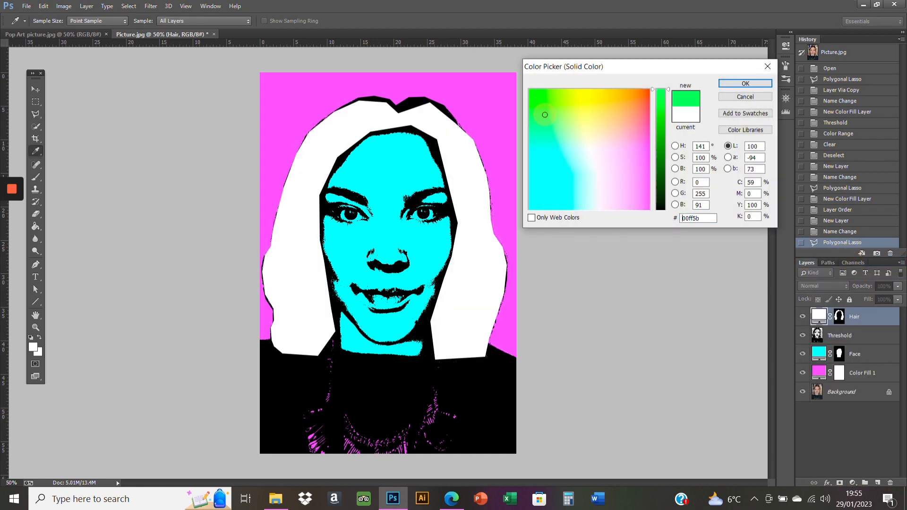
pyautogui.click(731, 84)
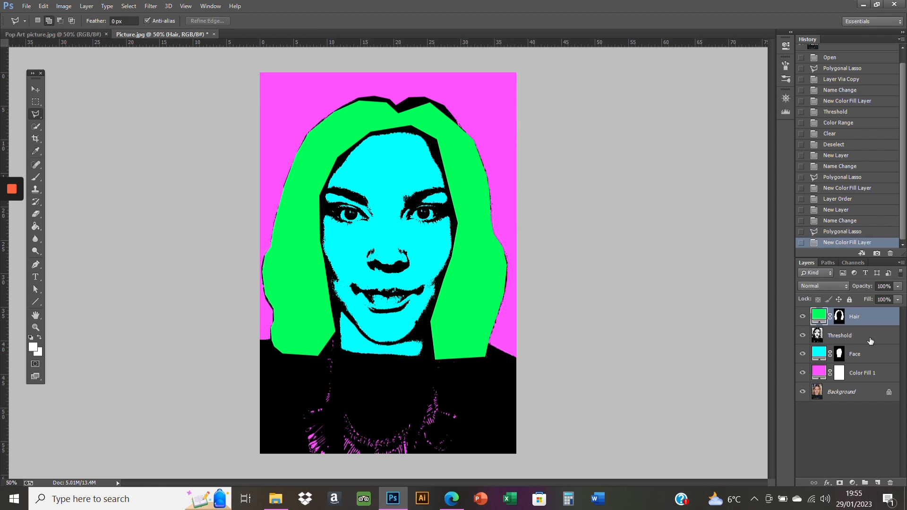
pyautogui.moveTo(870, 340); pyautogui.dragTo(871, 315)
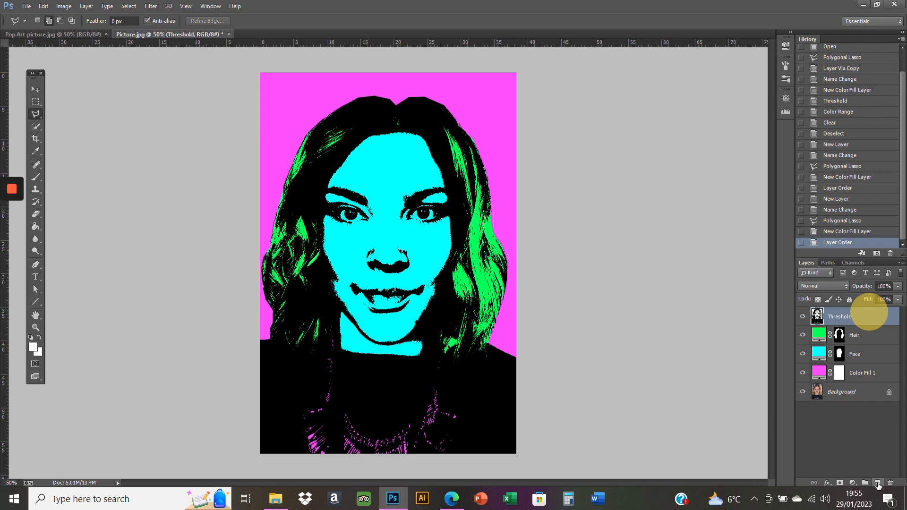
# - Add a new layer above the Threshold layer and name it Eyeshadow
pyautogui.click(876, 483)
pyautogui.doubleClick(834, 317)
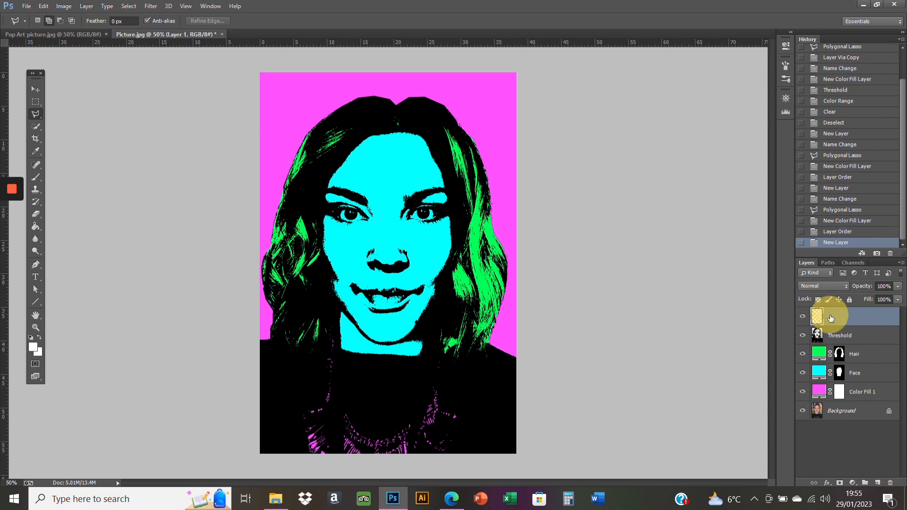
pyautogui.write('Eyesd')
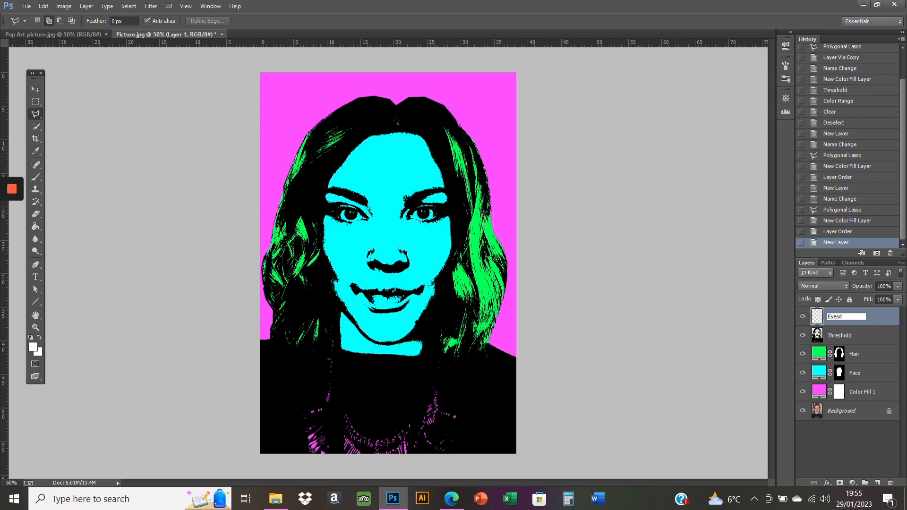
pyautogui.write('hafdow')
pyautogui.press('BackSpace')
pyautogui.press('BackSpace')
pyautogui.write('dow')
pyautogui.press('Return')
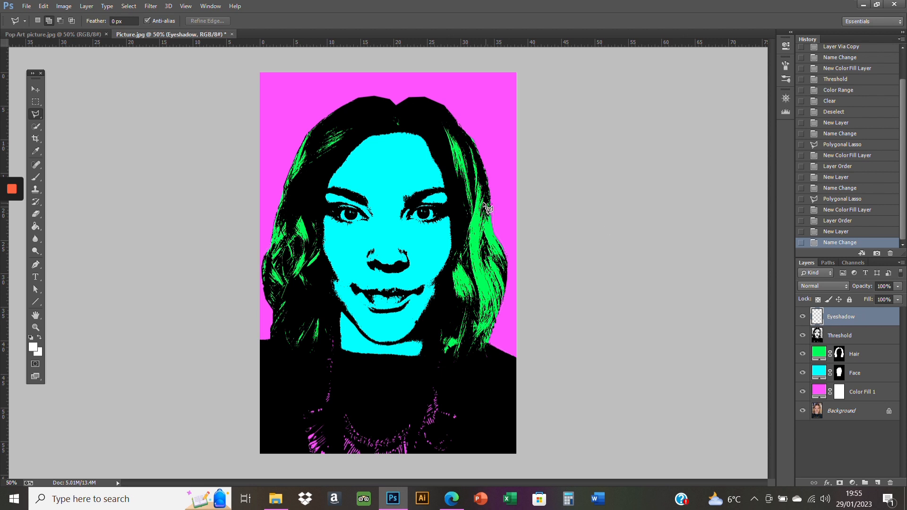
# - Select the eyelid area between the brow and the eye on the picture's right side with the Polygonal Lasso
pyautogui.click(412, 210)
pyautogui.click(417, 200)
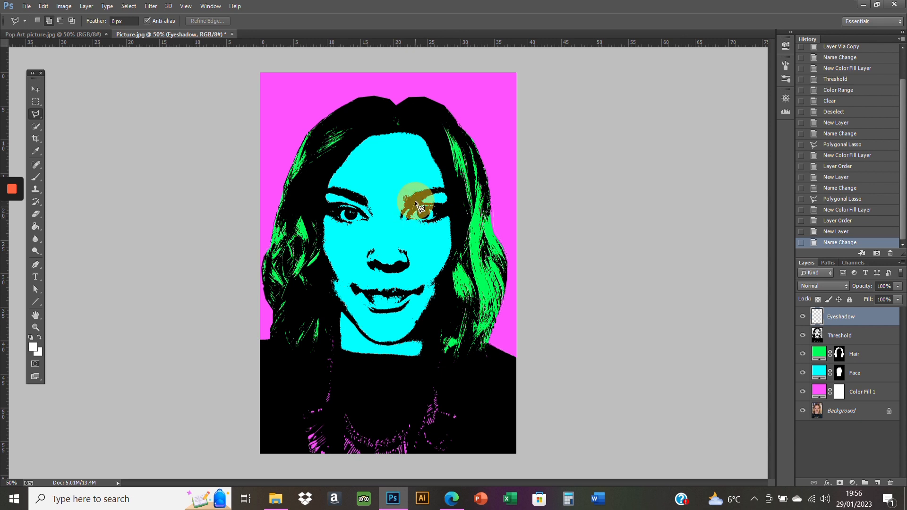
pyautogui.click(421, 192)
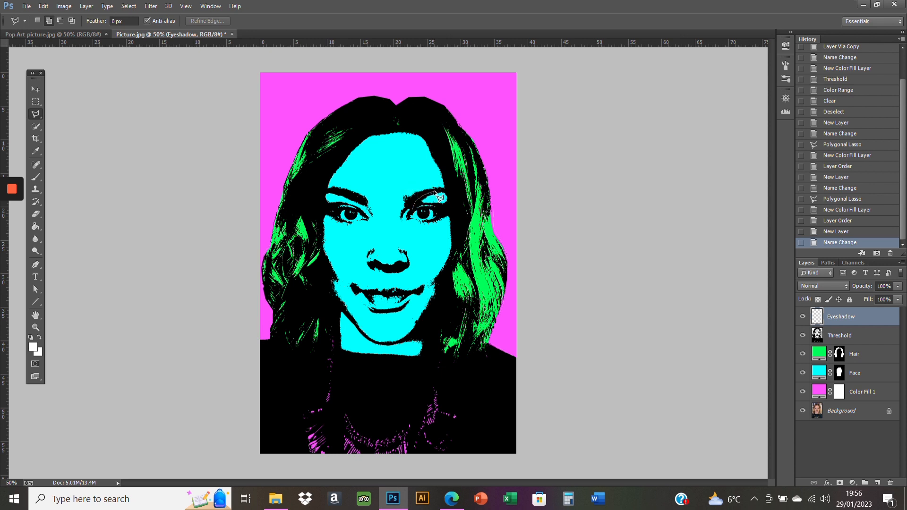
pyautogui.click(435, 192)
pyautogui.click(447, 194)
pyautogui.click(449, 195)
pyautogui.click(452, 207)
pyautogui.click(432, 209)
pyautogui.click(414, 210)
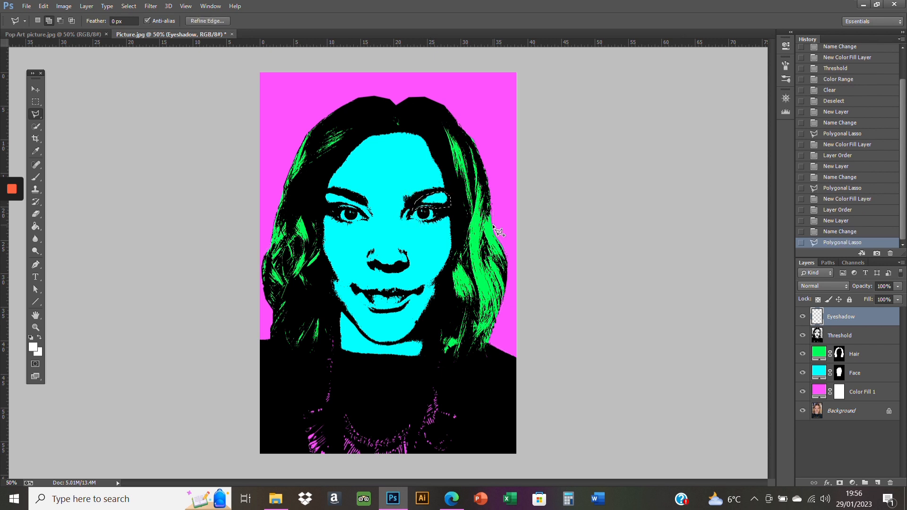
# - Add the eyelid area of the other eye to the selection with the Polygonal Lasso, following the brow and the upper lash line
pyautogui.click(358, 202)
pyautogui.click(350, 196)
pyautogui.click(334, 193)
pyautogui.click(323, 197)
pyautogui.click(325, 205)
pyautogui.click(335, 208)
pyautogui.click(342, 208)
pyautogui.click(348, 209)
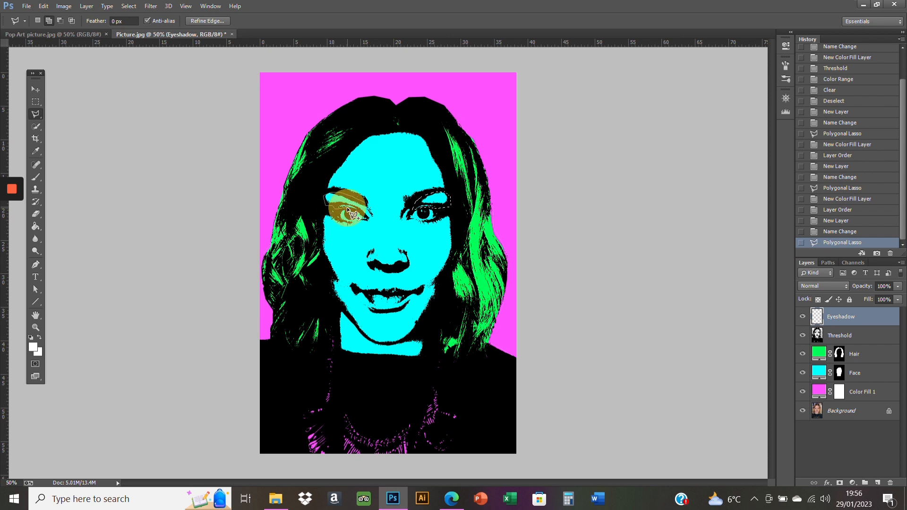
pyautogui.click(355, 211)
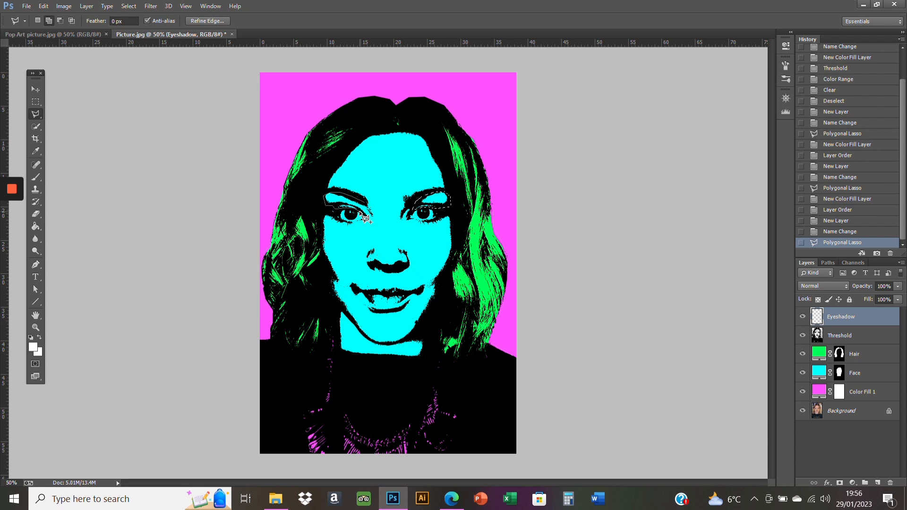
pyautogui.click(364, 215)
pyautogui.click(366, 217)
pyautogui.click(366, 208)
pyautogui.click(364, 202)
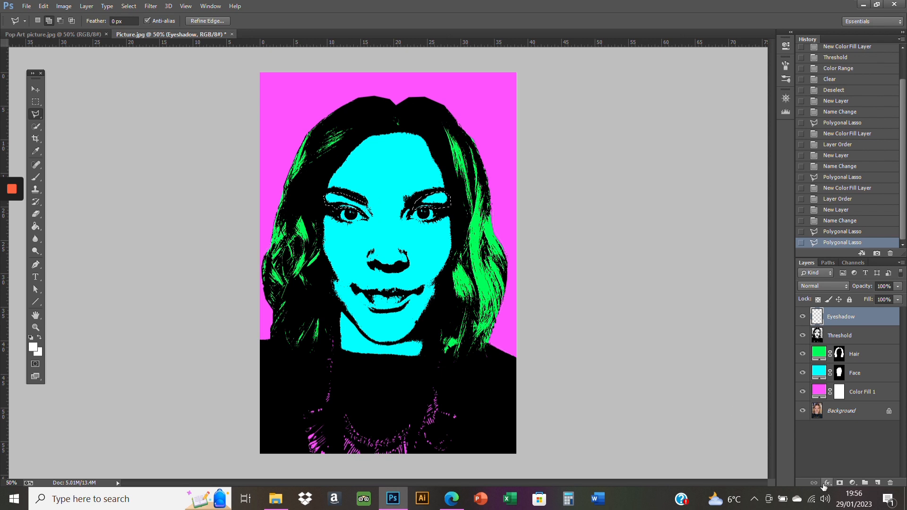
# - Fill the eyelid selection with a yellow (fff800) solid color fill and move the Threshold layer above the Eyeshadow layer
pyautogui.click(852, 482)
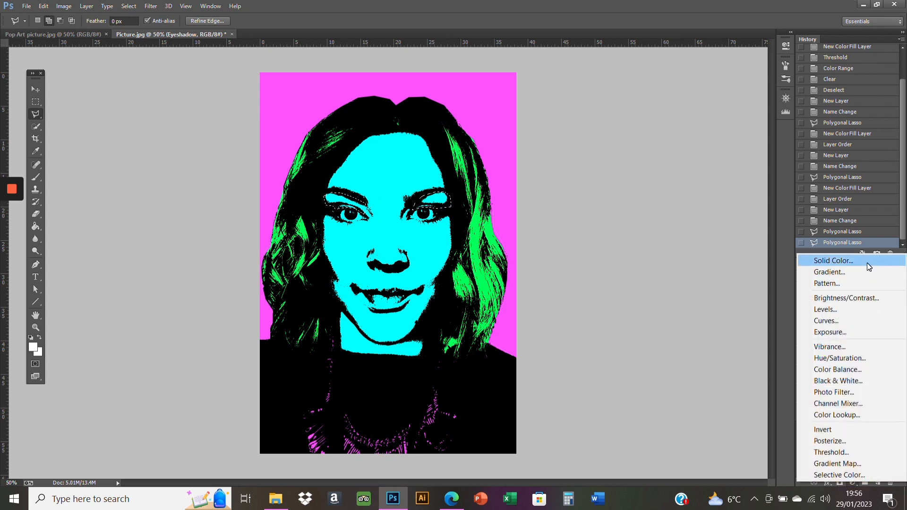
pyautogui.click(866, 263)
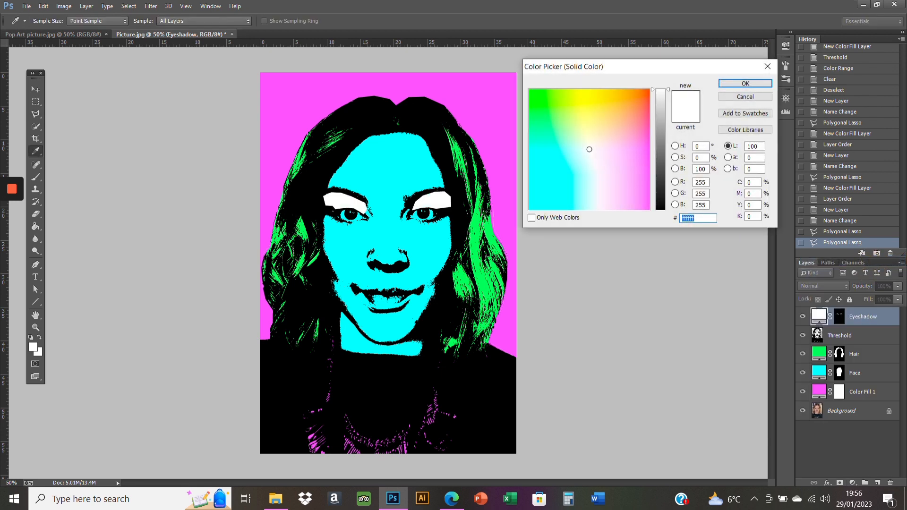
pyautogui.click(592, 103)
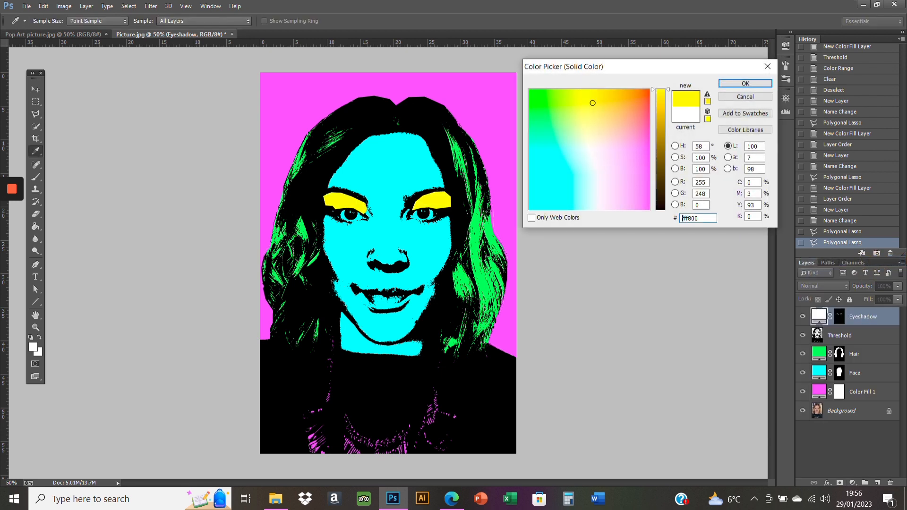
pyautogui.click(729, 84)
pyautogui.moveTo(866, 344); pyautogui.dragTo(867, 316)
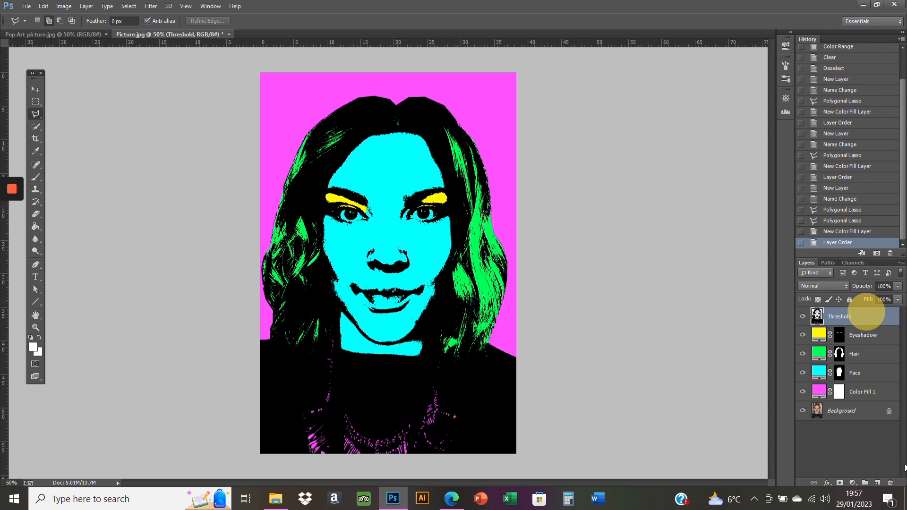
# - Add a new layer on top of the layer stack and name it Lips
pyautogui.click(878, 484)
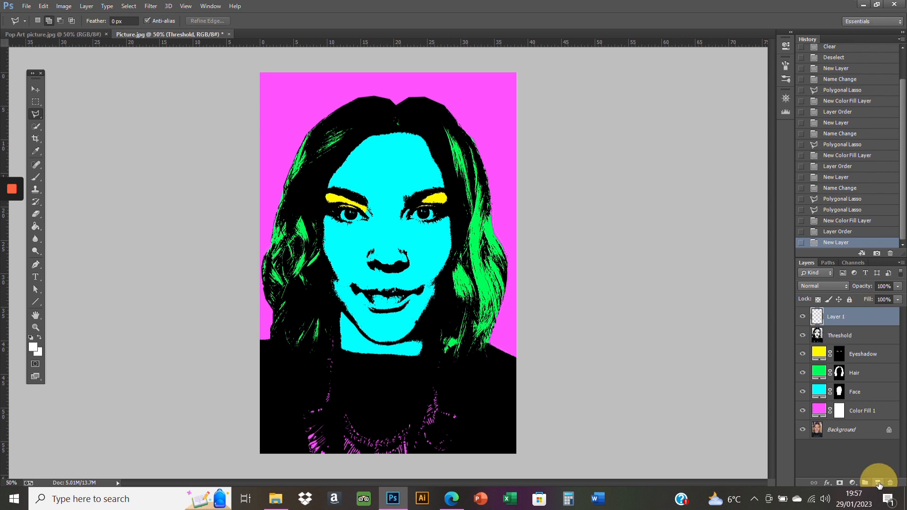
pyautogui.doubleClick(837, 322)
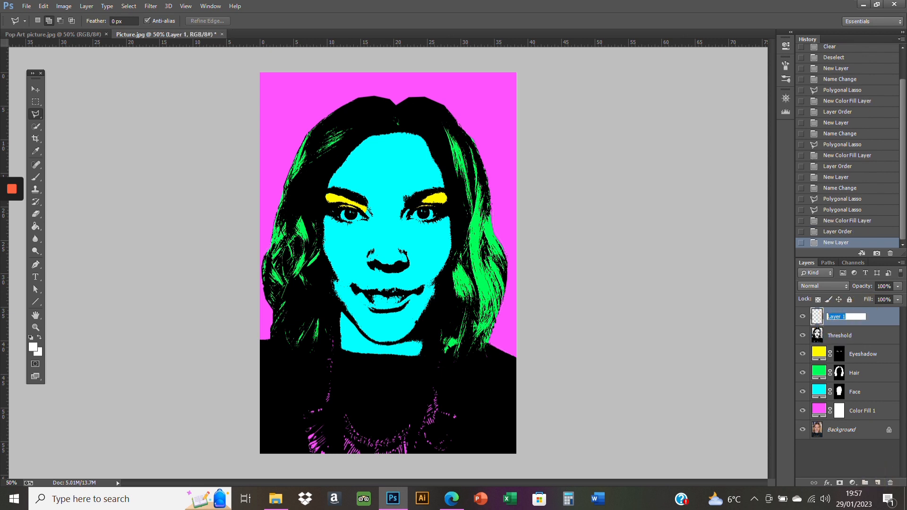
pyautogui.write('Lips')
pyautogui.press('Return')
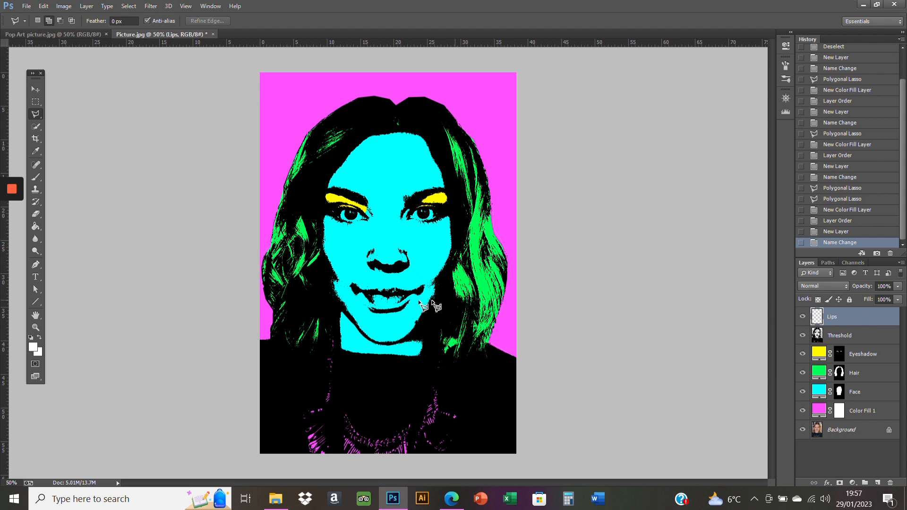
# - Trace the woman's lips with the Polygonal Lasso, closing the outline around the upper and lower lip
pyautogui.click(368, 290)
pyautogui.click(377, 289)
pyautogui.click(381, 288)
pyautogui.click(385, 290)
pyautogui.click(393, 290)
pyautogui.click(404, 293)
pyautogui.click(393, 304)
pyautogui.click(367, 295)
# - Fill the lip selection with a red (ff0000) solid color fill and move the Threshold layer above the Lips layer
pyautogui.click(853, 483)
pyautogui.click(858, 259)
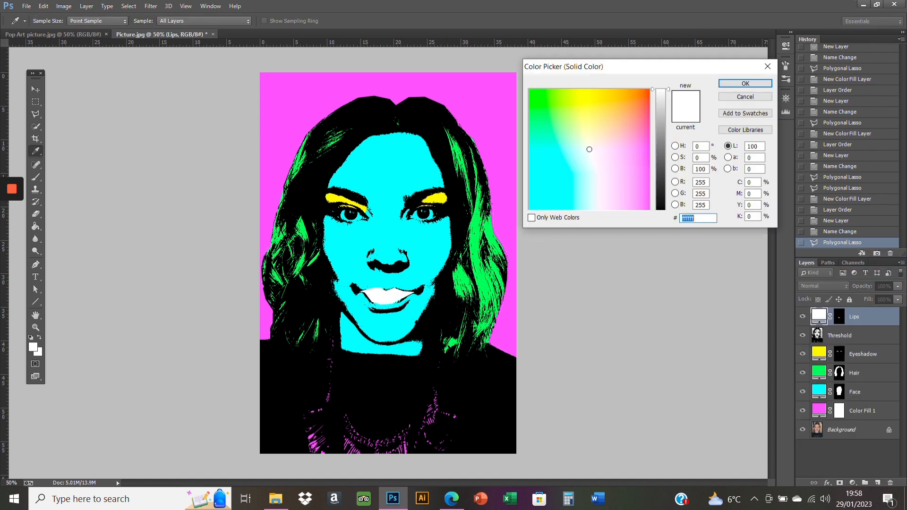
pyautogui.write('ff682d')
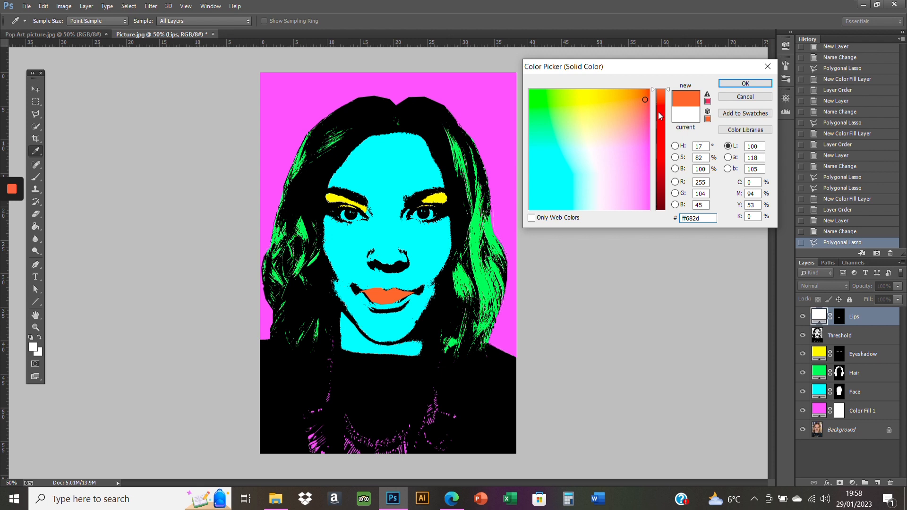
pyautogui.moveTo(660, 113); pyautogui.dragTo(660, 110)
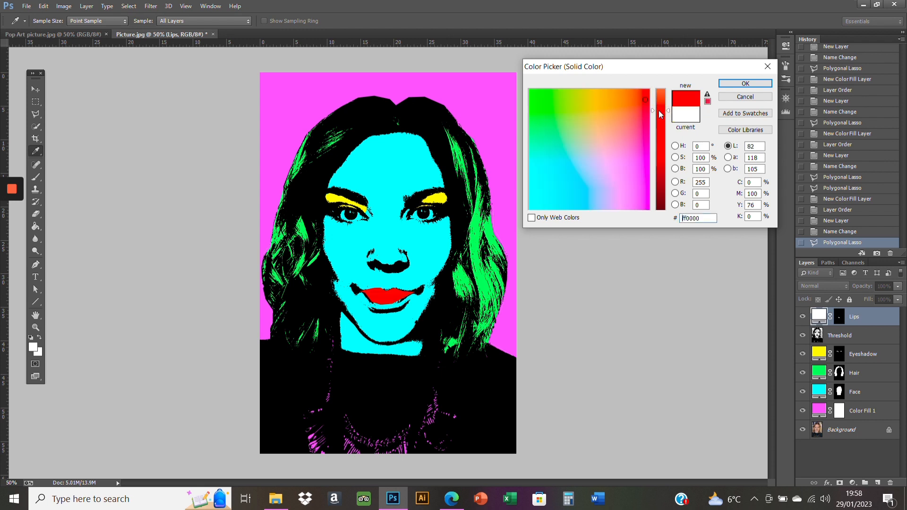
pyautogui.click(729, 84)
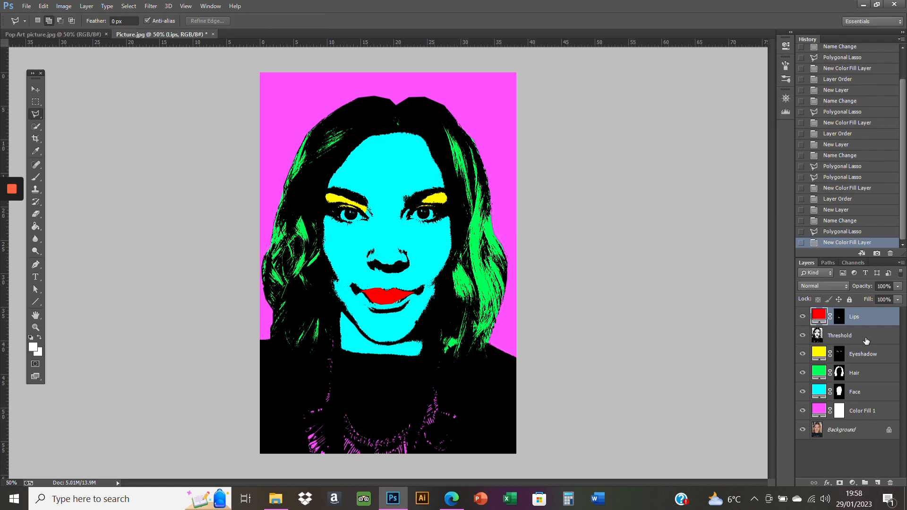
pyautogui.moveTo(866, 341); pyautogui.dragTo(865, 314)
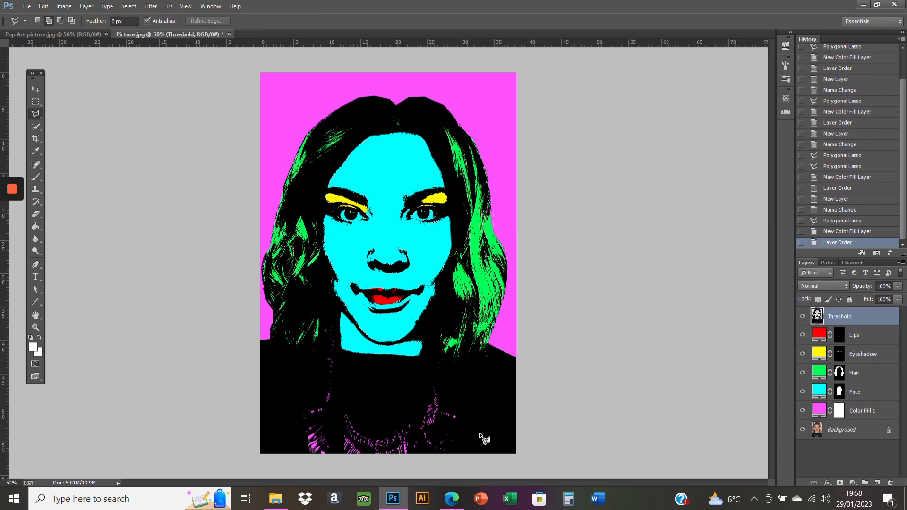
# - Add a new layer on top of the layer stack and name it Necklace
pyautogui.click(877, 483)
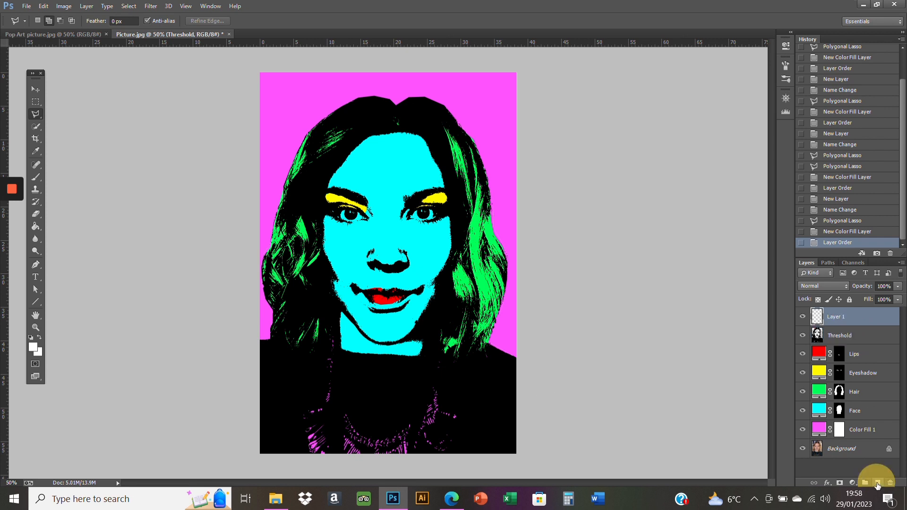
pyautogui.doubleClick(835, 317)
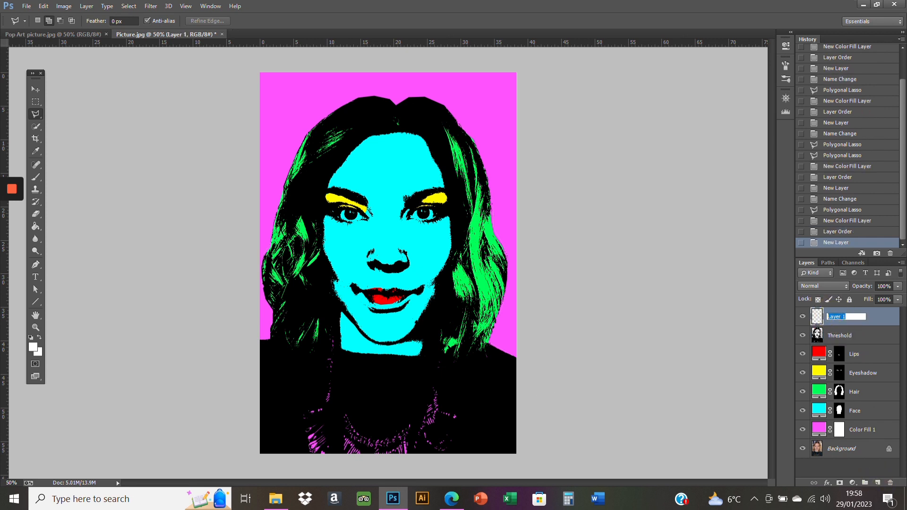
pyautogui.write('Necklace')
pyautogui.press('Return')
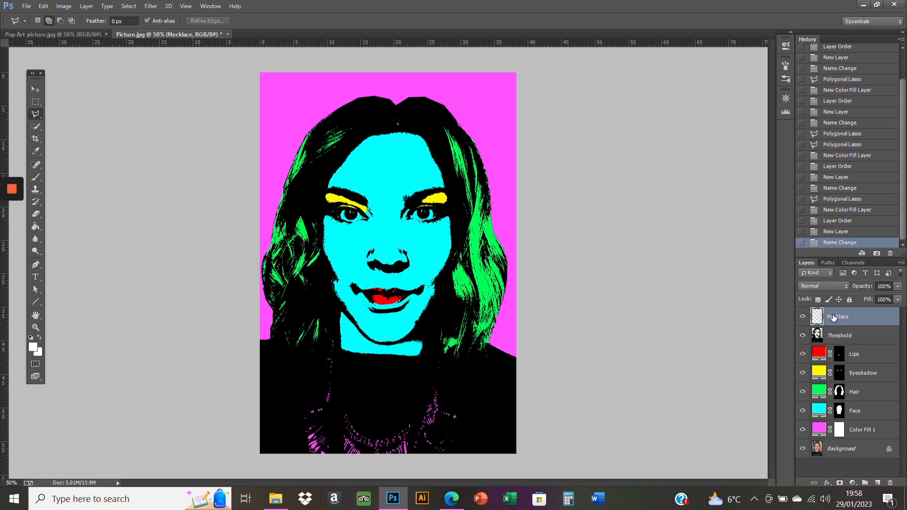
# - Select the whole necklace area below the neck with a loose Polygonal Lasso outline reaching past the picture's lower edge
pyautogui.click(313, 359)
pyautogui.click(327, 336)
pyautogui.click(338, 355)
pyautogui.click(428, 366)
pyautogui.click(464, 375)
pyautogui.click(471, 462)
pyautogui.click(291, 392)
pyautogui.click(312, 361)
# - Fill the necklace selection with a pale green solid color fill and move the Threshold layer above the Necklace layer
pyautogui.click(852, 483)
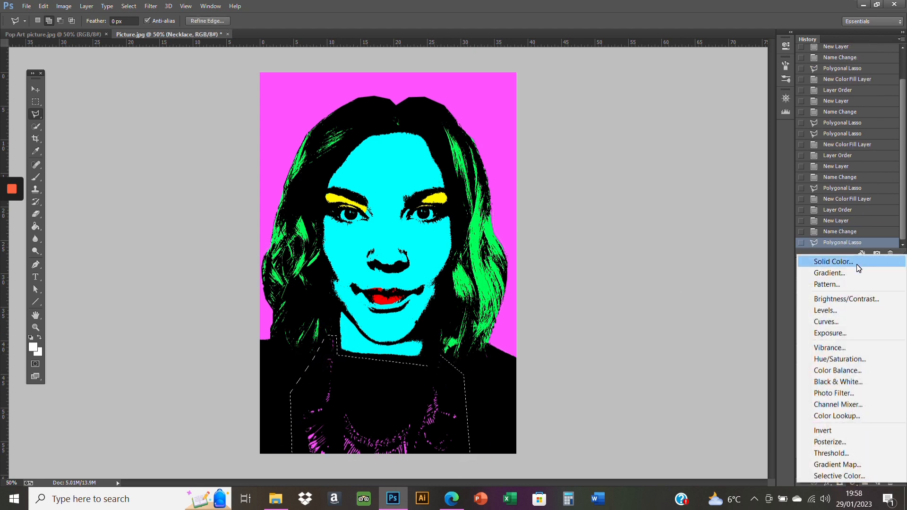
pyautogui.click(857, 265)
pyautogui.click(624, 162)
pyautogui.click(571, 127)
pyautogui.click(729, 85)
pyautogui.moveTo(868, 335); pyautogui.dragTo(868, 312)
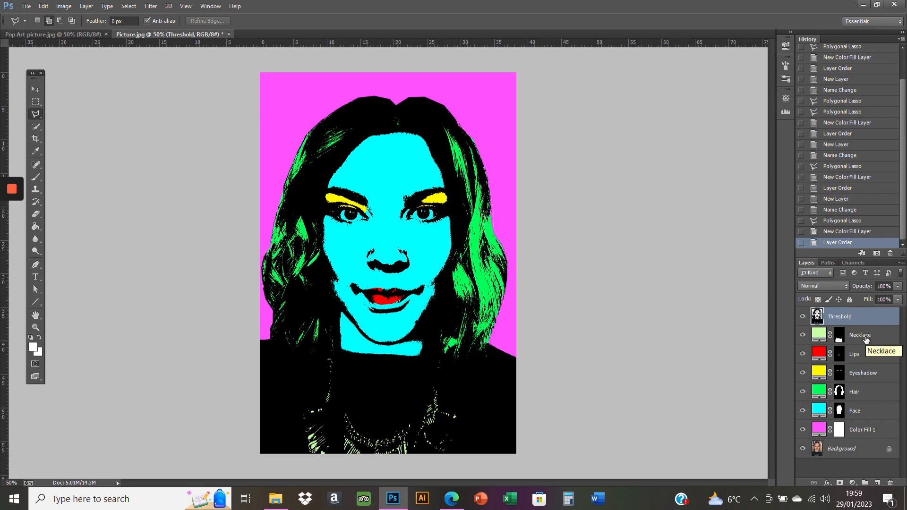
# - Try orange, pink and turquoise for the Hair layer's solid color fill and set it to pure green (00ff00)
pyautogui.doubleClick(820, 392)
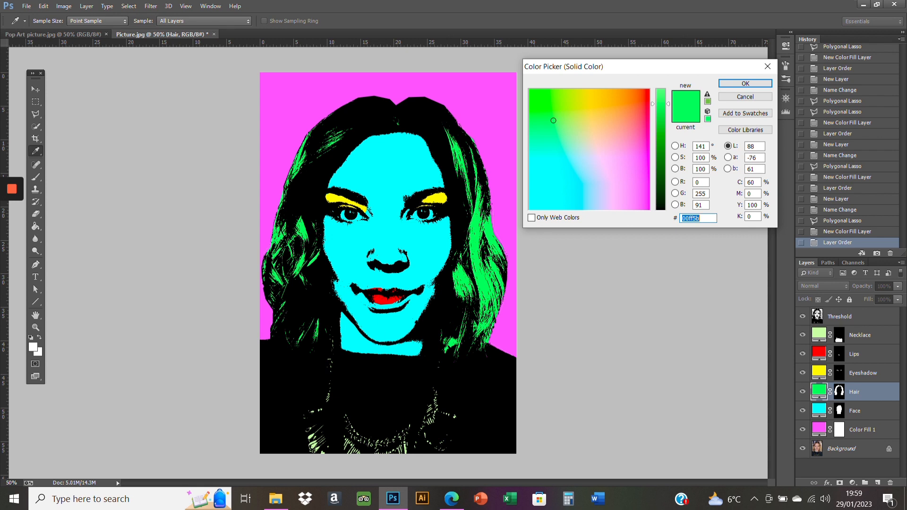
pyautogui.click(606, 104)
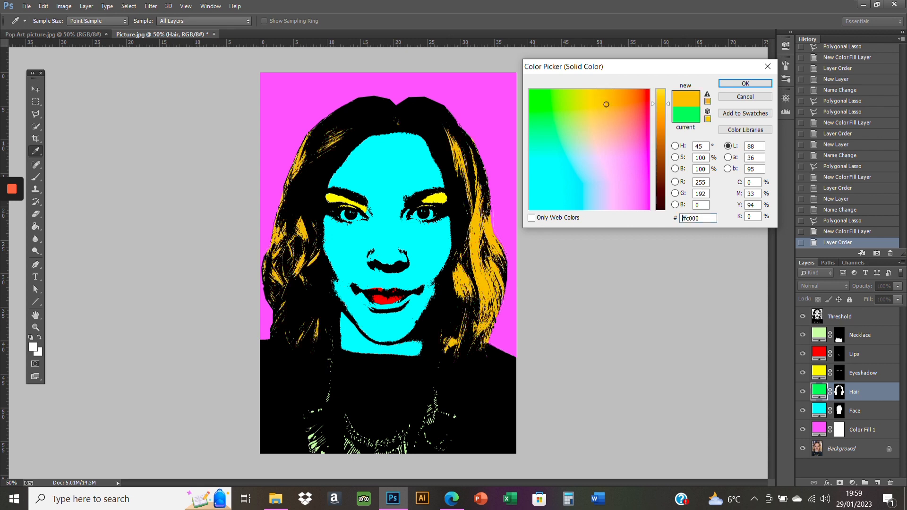
pyautogui.click(592, 172)
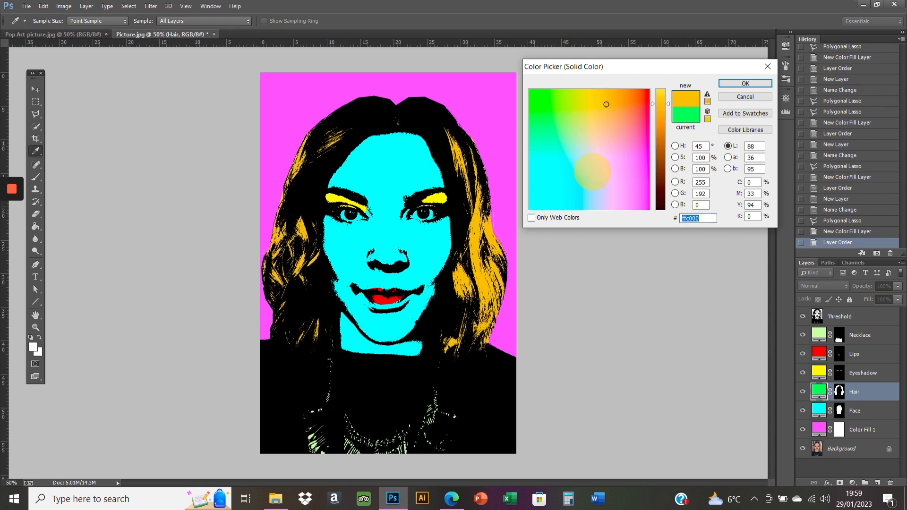
pyautogui.click(620, 164)
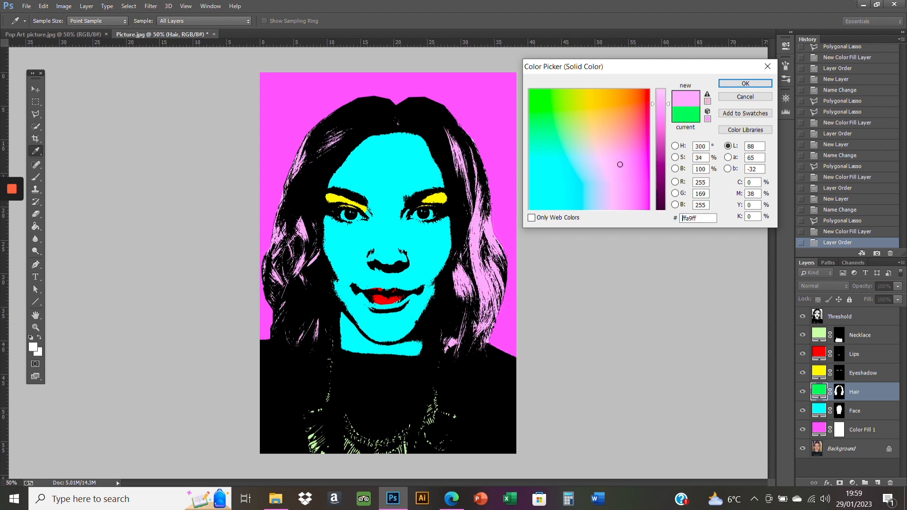
pyautogui.click(639, 137)
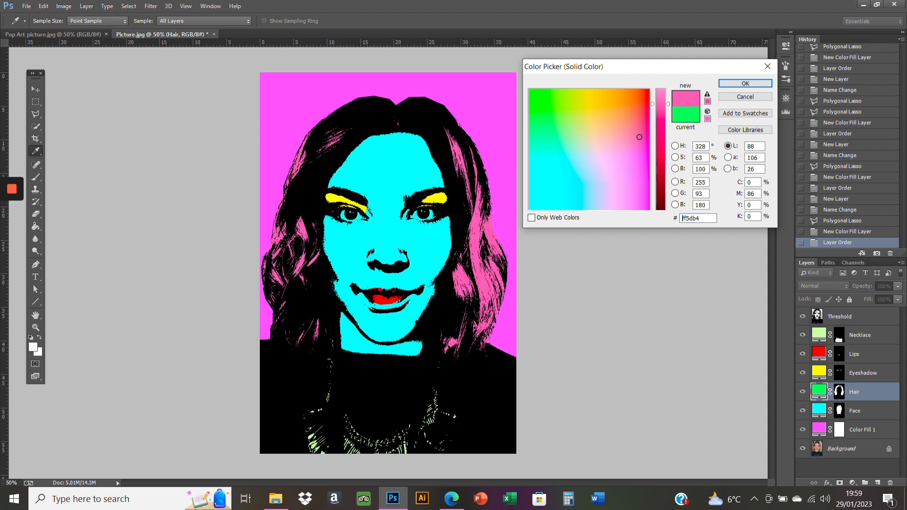
pyautogui.click(542, 104)
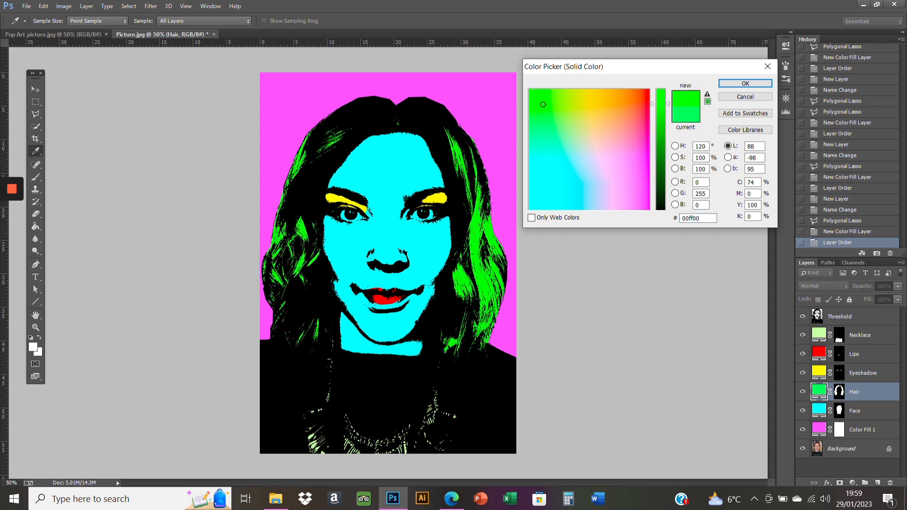
pyautogui.click(545, 152)
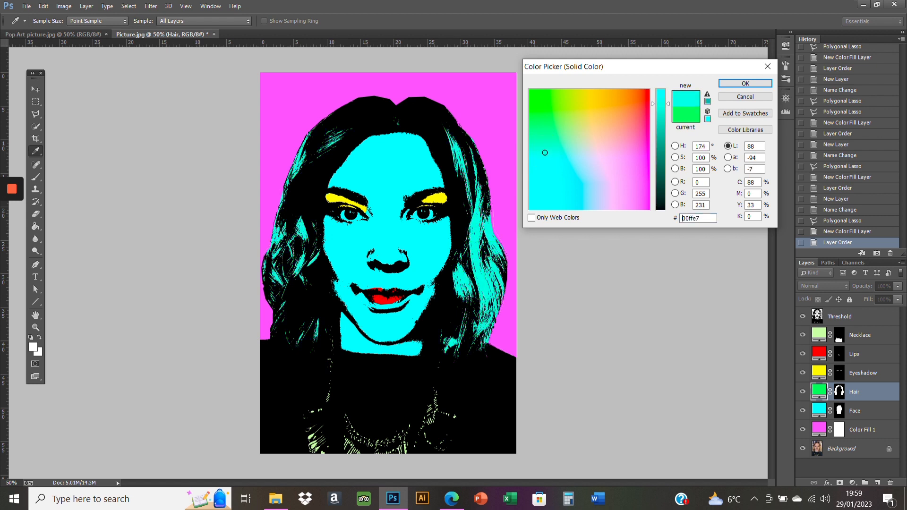
pyautogui.click(548, 101)
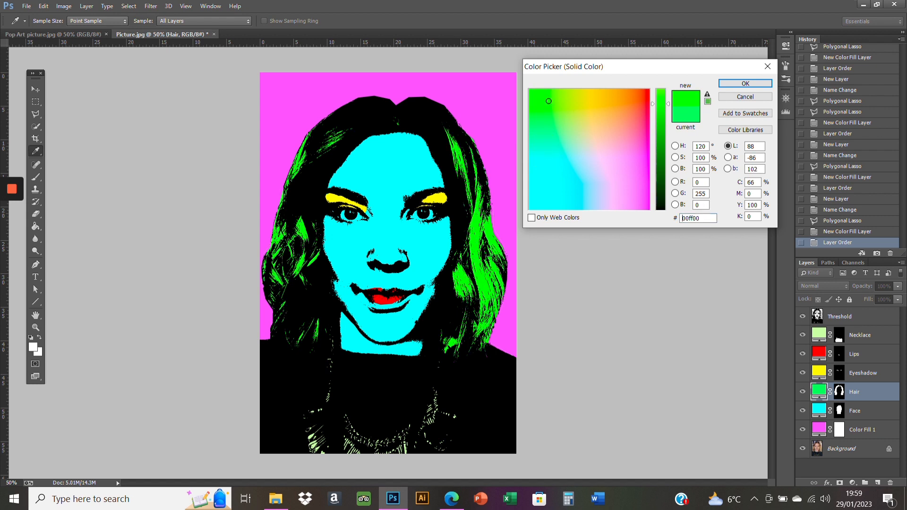
pyautogui.click(737, 85)
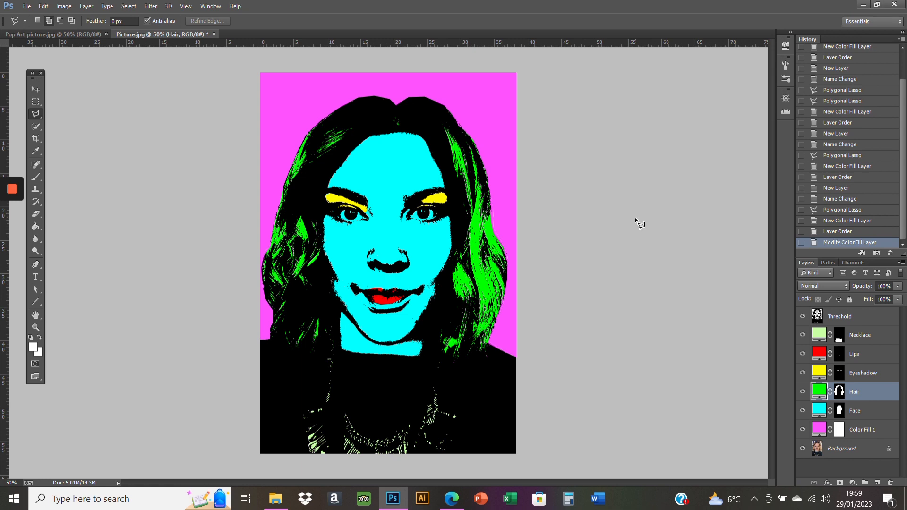
# - Open the Save As dialog for the finished picture and choose JPEG as the file format
pyautogui.click(27, 7)
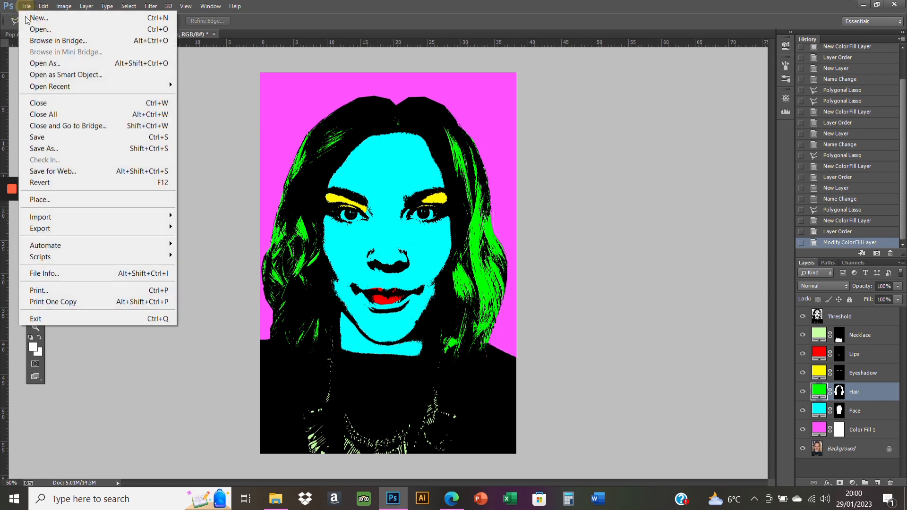
pyautogui.click(50, 148)
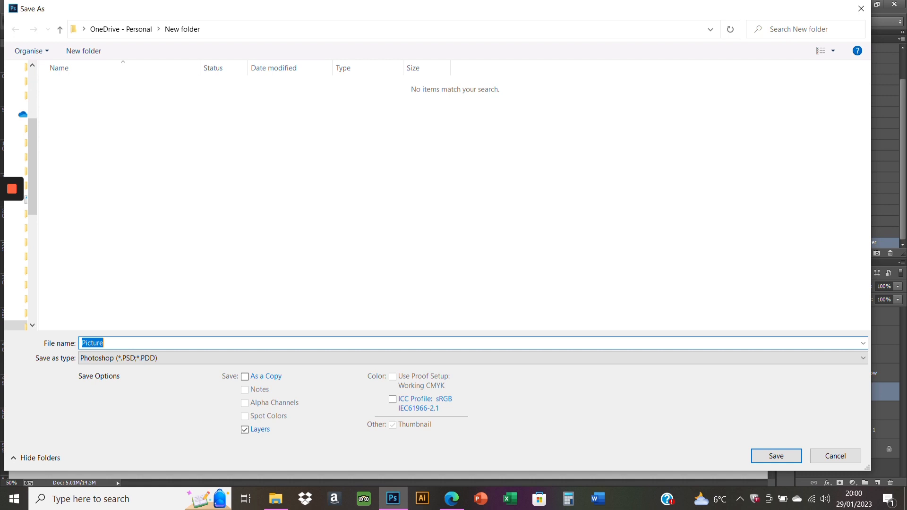
pyautogui.click(120, 361)
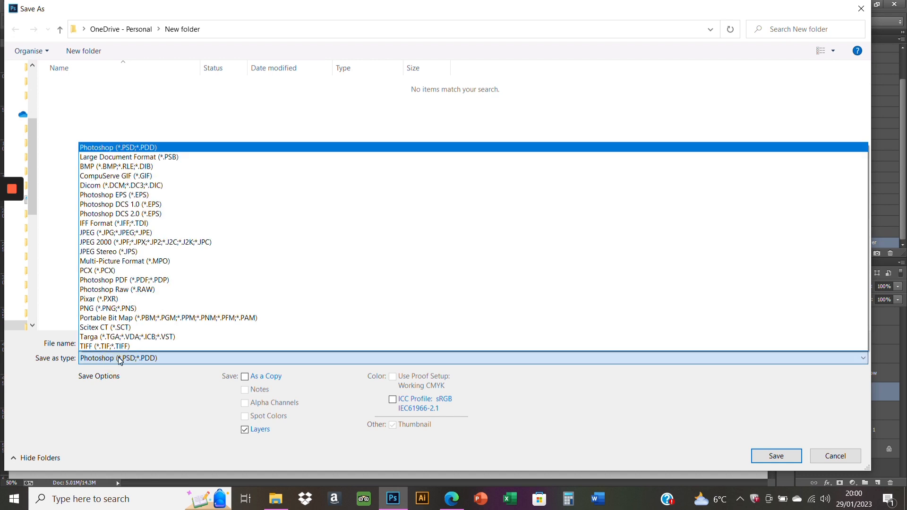
pyautogui.click(117, 234)
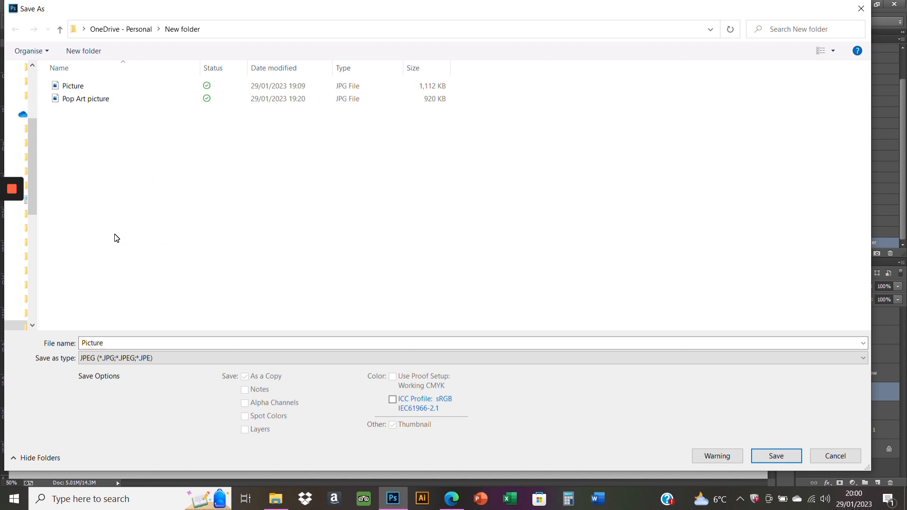
# - Name the JPEG copy Pop Art portrait 2 and save it in New folder with quality 12 (Maximum) and Baseline ("Standard") format
pyautogui.doubleClick(118, 343)
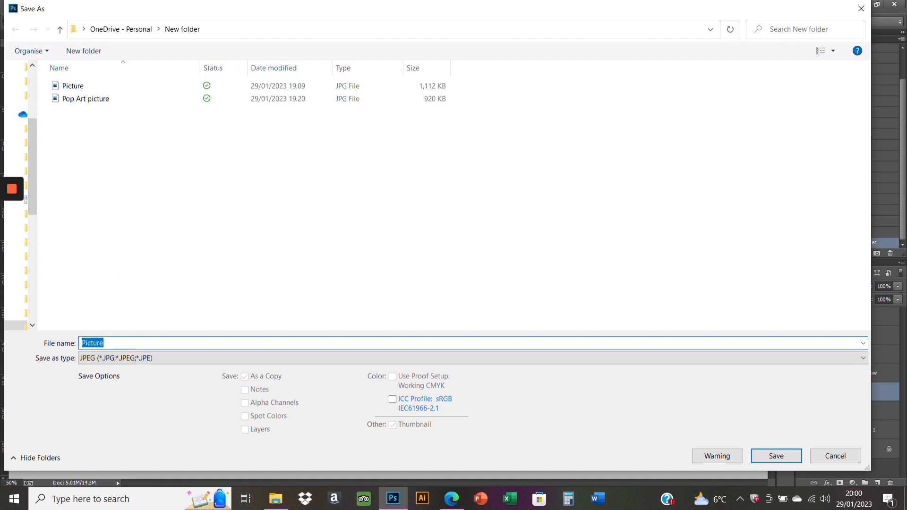
pyautogui.write('P')
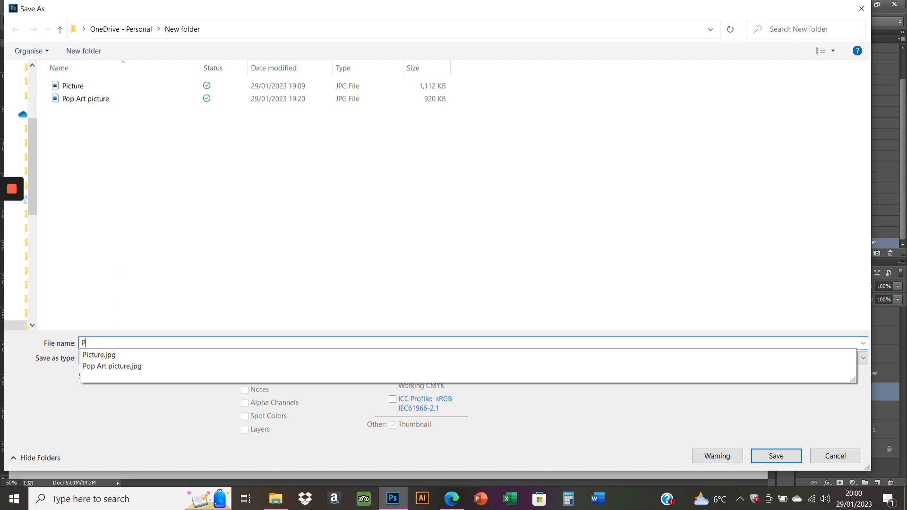
pyautogui.write('op Art portriat')
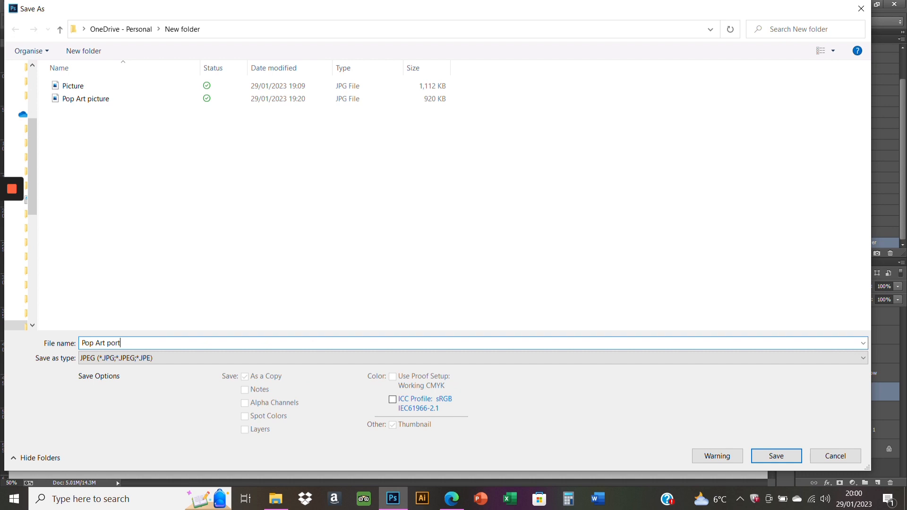
pyautogui.press('BackSpace')
pyautogui.press('BackSpace')
pyautogui.press('BackSpace')
pyautogui.write('ait 2')
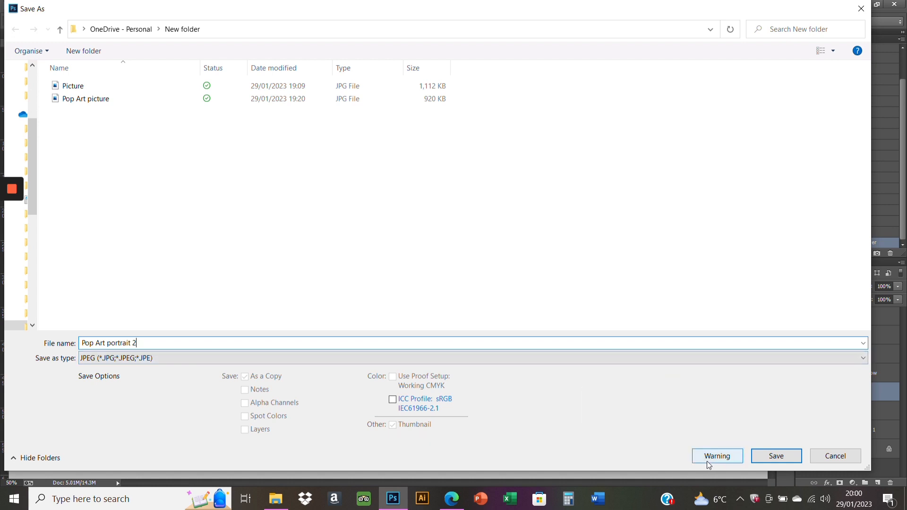
pyautogui.click(765, 456)
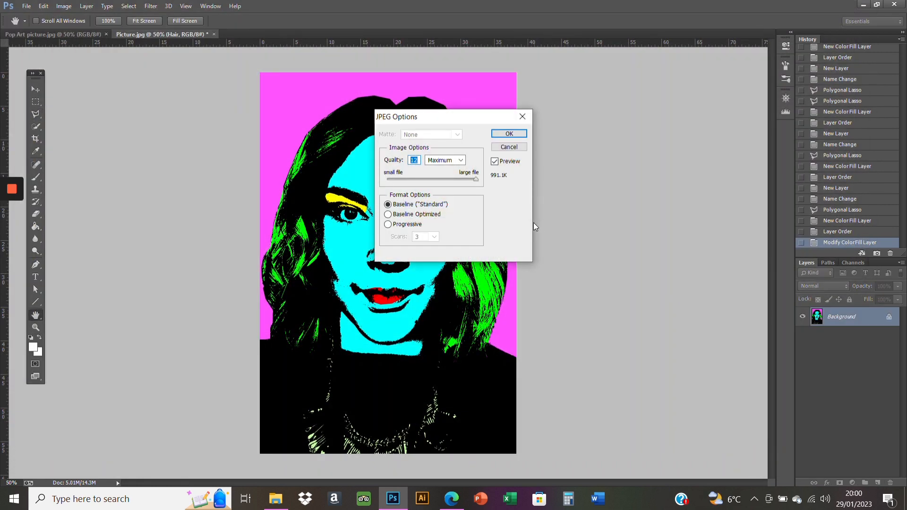
pyautogui.press('Return')
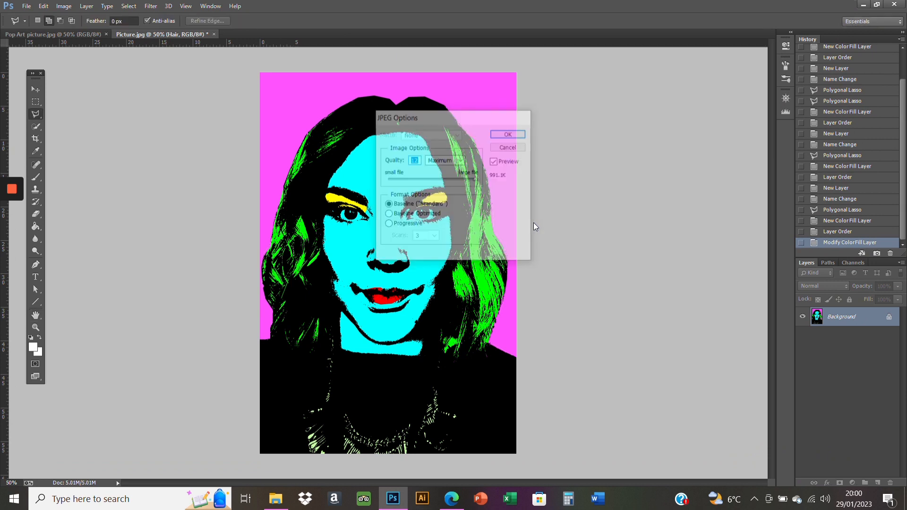